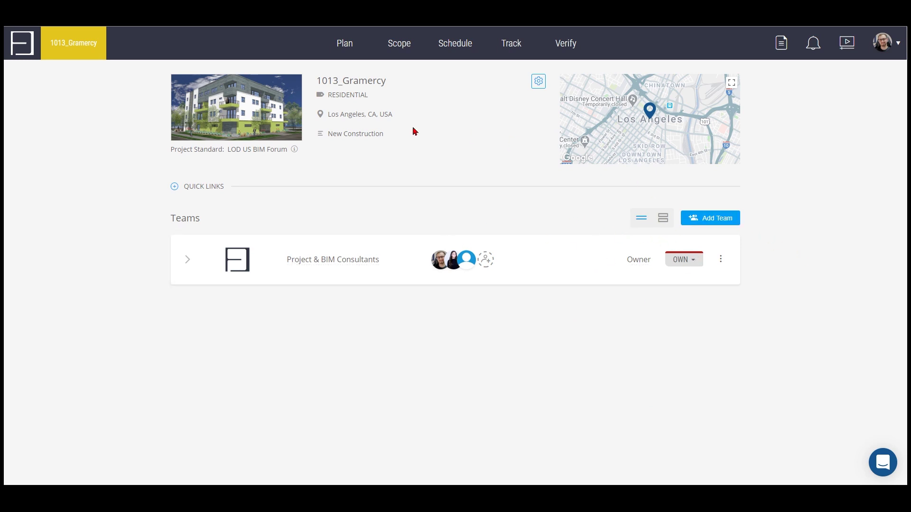
Review the 1013_Gramercy project dashboard and its Project & BIM Consultants owner team
mouse_move(585, 142)
mouse_move(642, 129)
Open the project's Plan and expand section 1.4 Successful BIM to read it
click(352, 49)
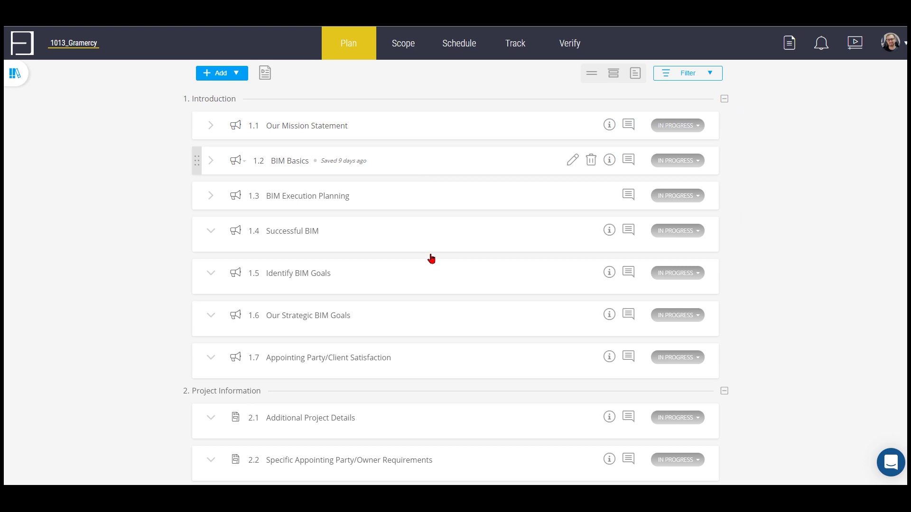
click(423, 247)
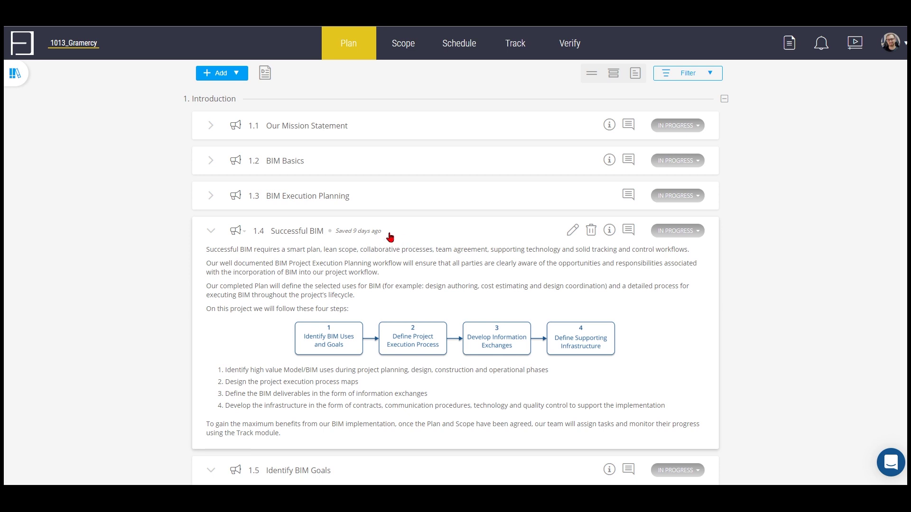
scroll(545, 249, down, 8)
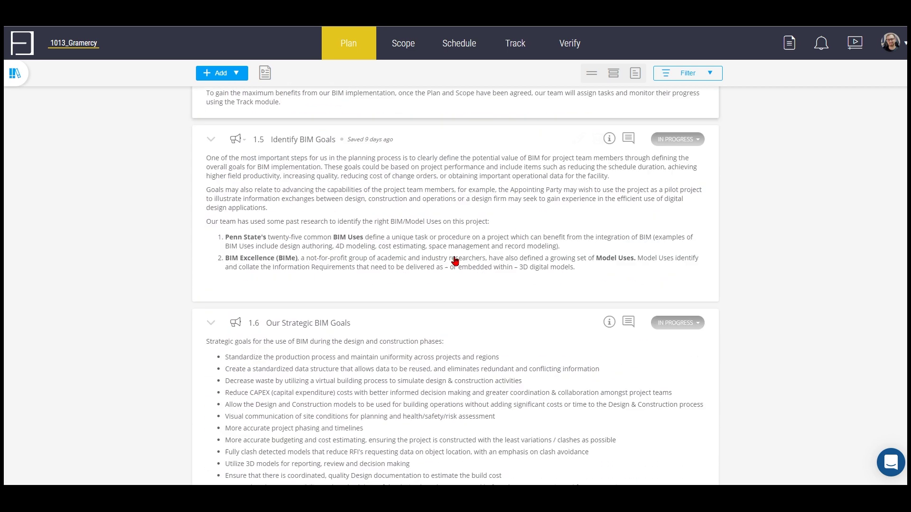
scroll(315, 145, down, 5)
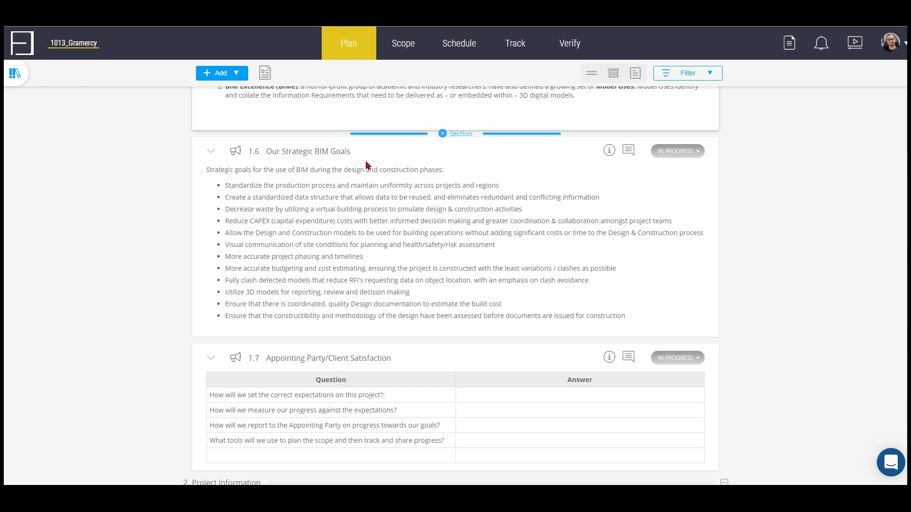
scroll(318, 195, up, 2)
scroll(319, 195, up, 11)
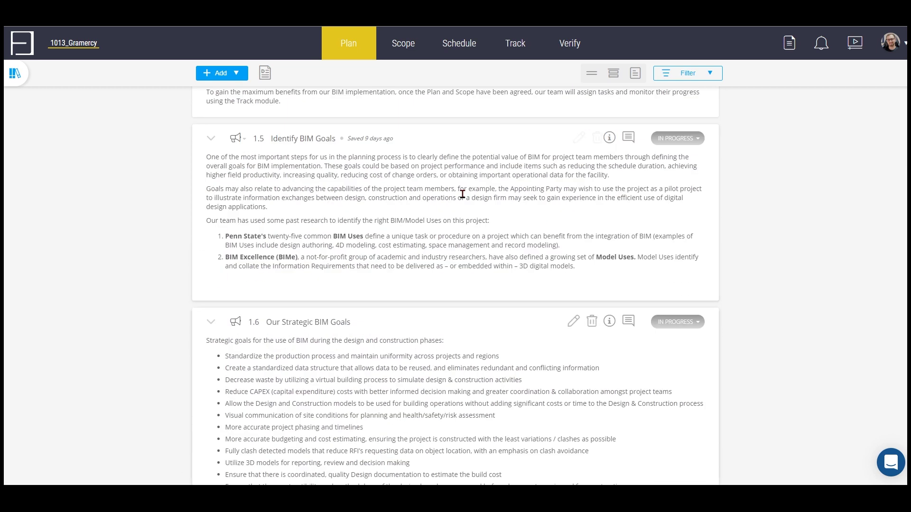
click(34, 79)
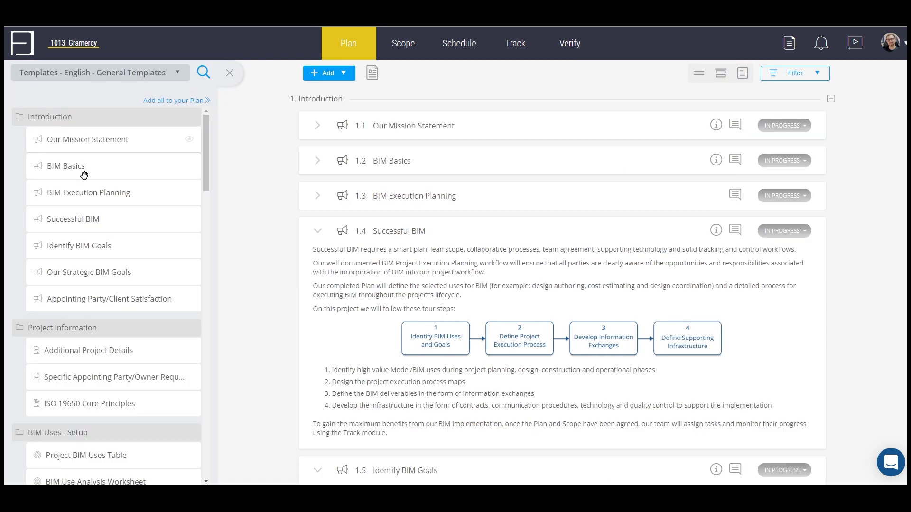
scroll(433, 286, down, 2)
scroll(433, 286, down, 15)
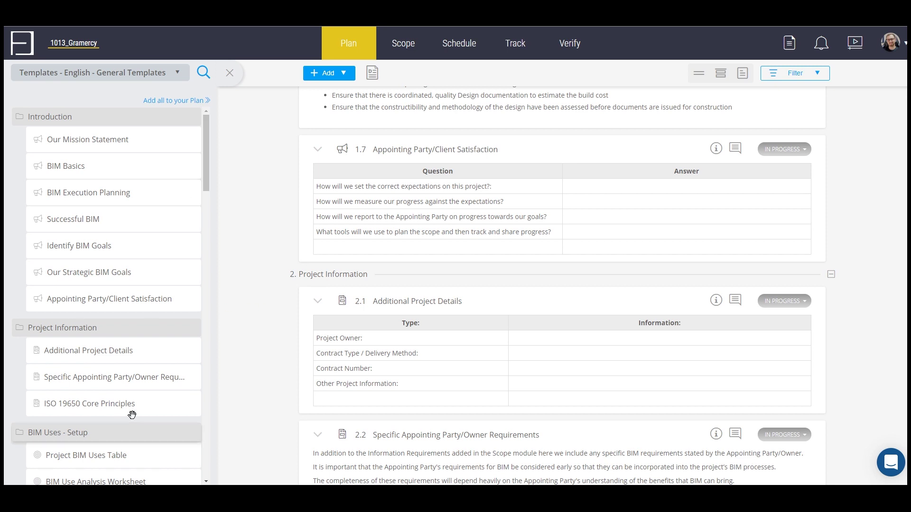
scroll(131, 413, down, 4)
scroll(550, 194, down, 20)
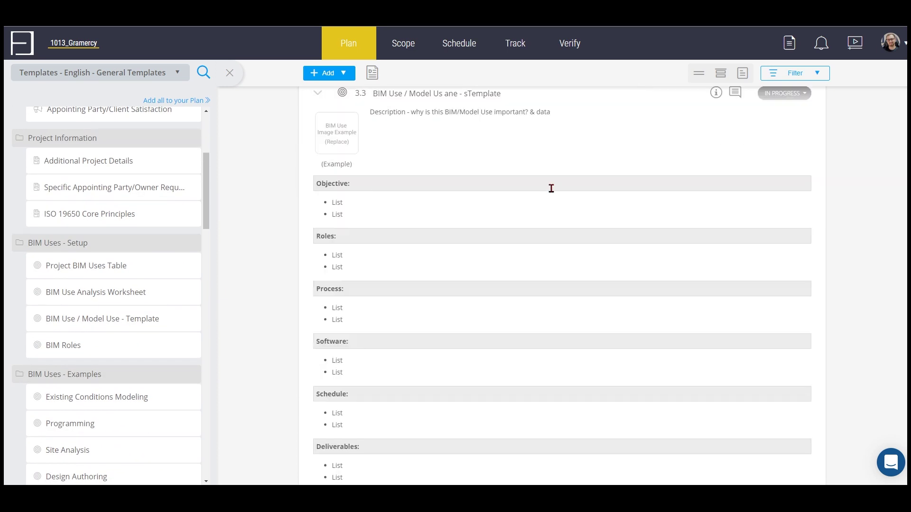
scroll(550, 198, down, 5)
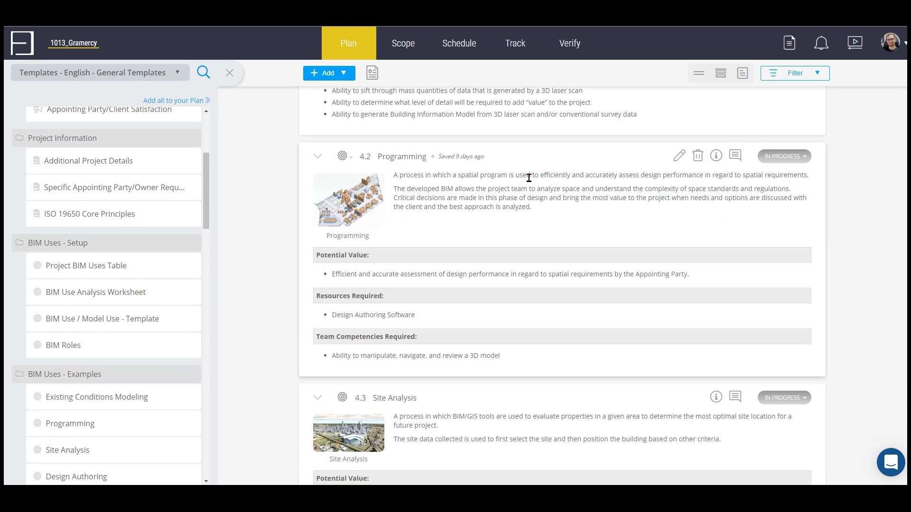
scroll(526, 187, down, 1)
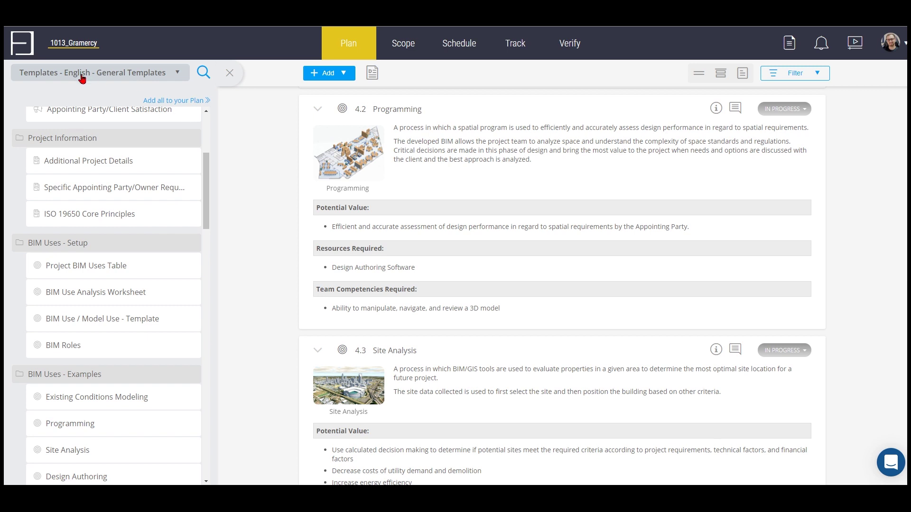
scroll(420, 251, up, 15)
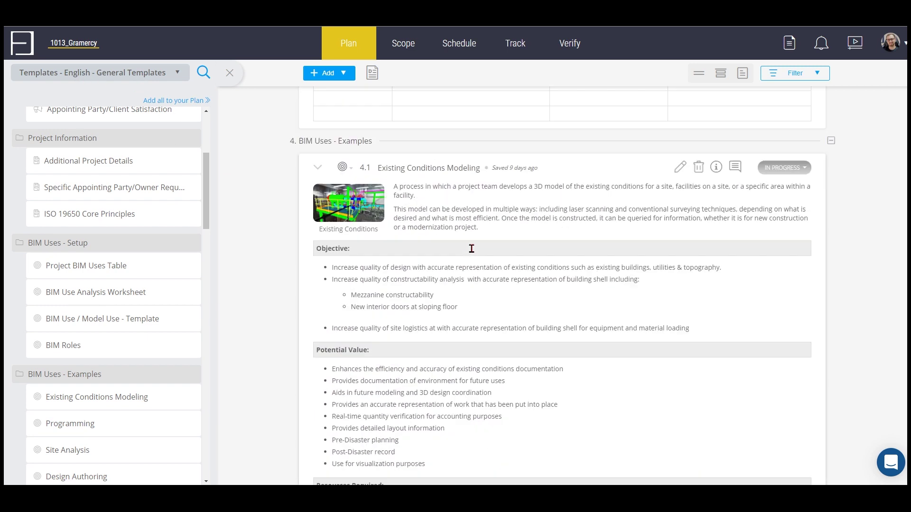
scroll(420, 252, up, 7)
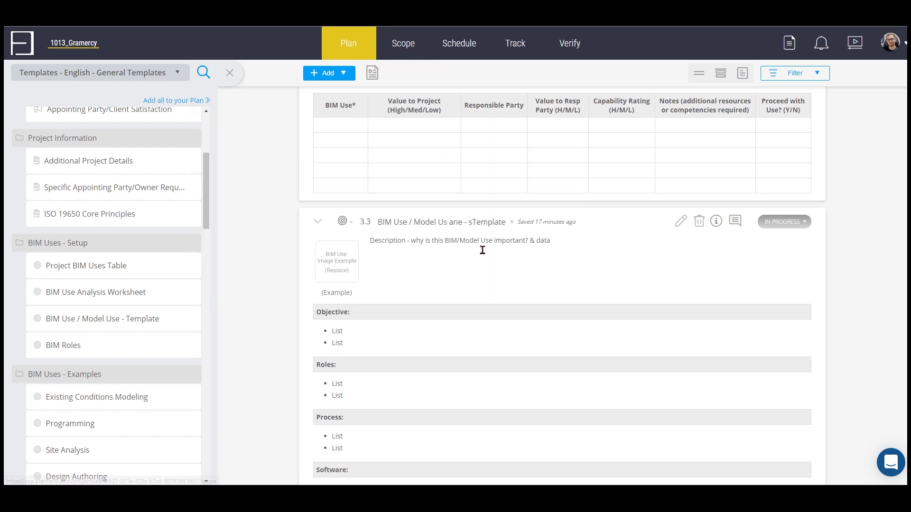
scroll(482, 248, up, 10)
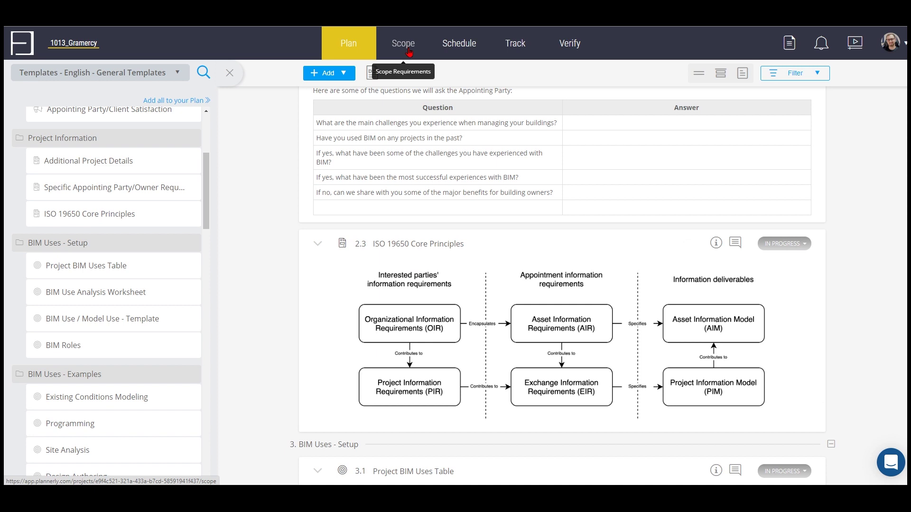
Switch to the Scope grid and look over the Exterior Walls elements across phases
click(409, 46)
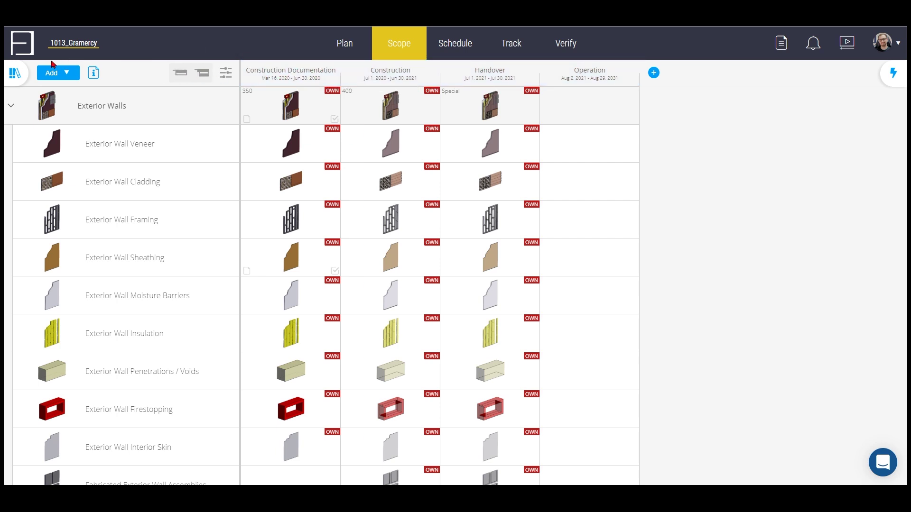
mouse_move(342, 183)
mouse_move(311, 118)
mouse_move(374, 124)
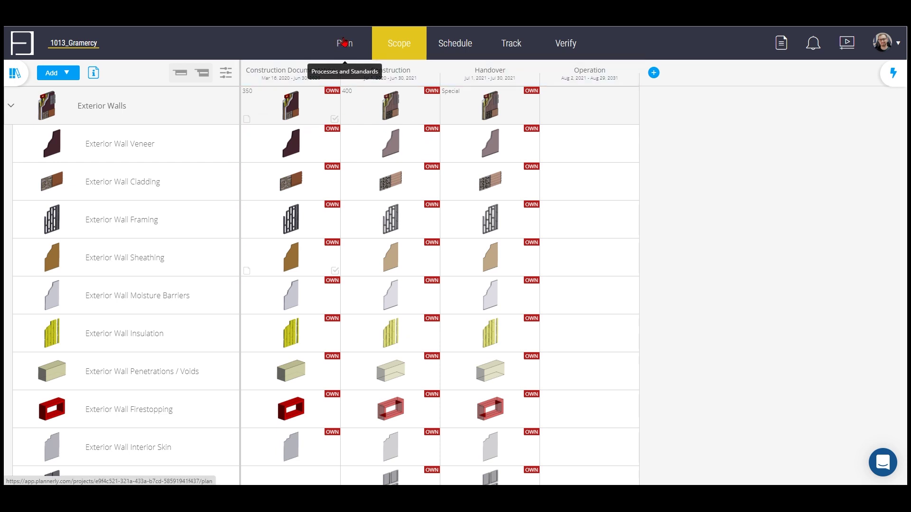
scroll(312, 289, down, 3)
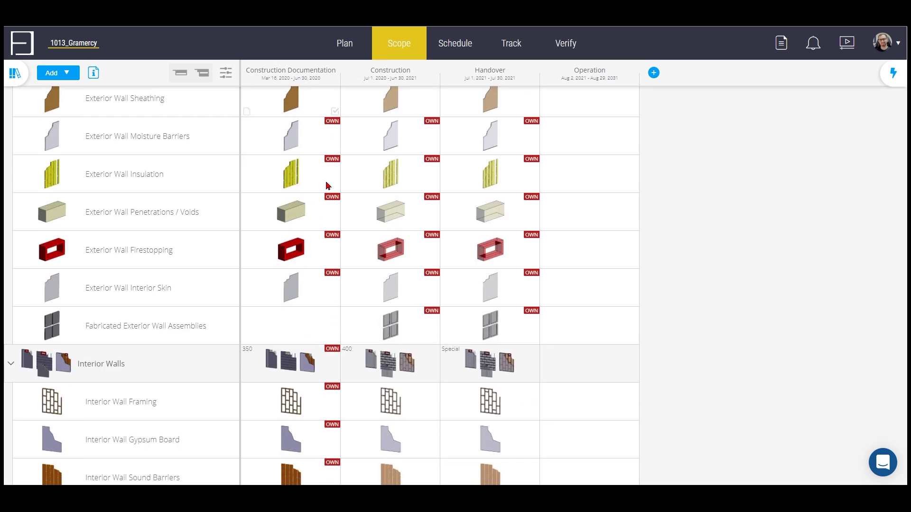
scroll(357, 301, up, 2)
scroll(356, 301, up, 2)
mouse_move(392, 105)
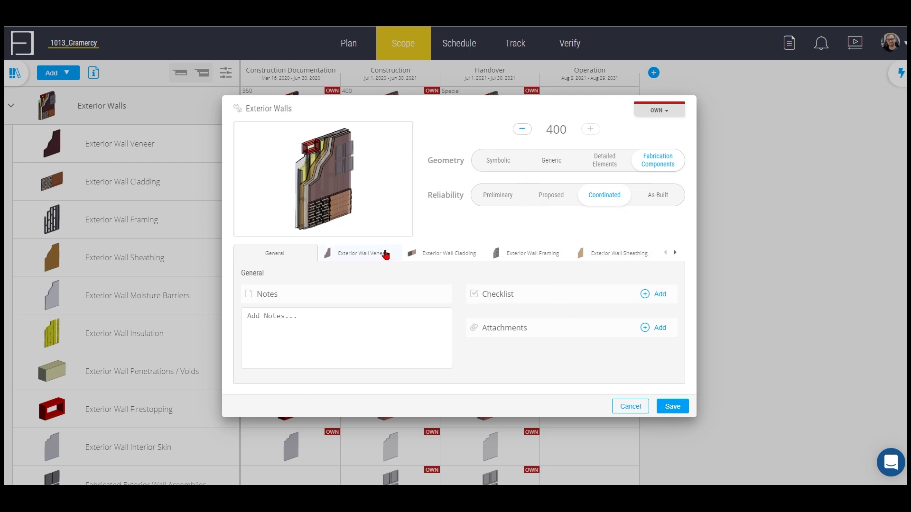
Cancel the Exterior Walls details, then collapse and re-expand the Exterior Walls group
click(631, 404)
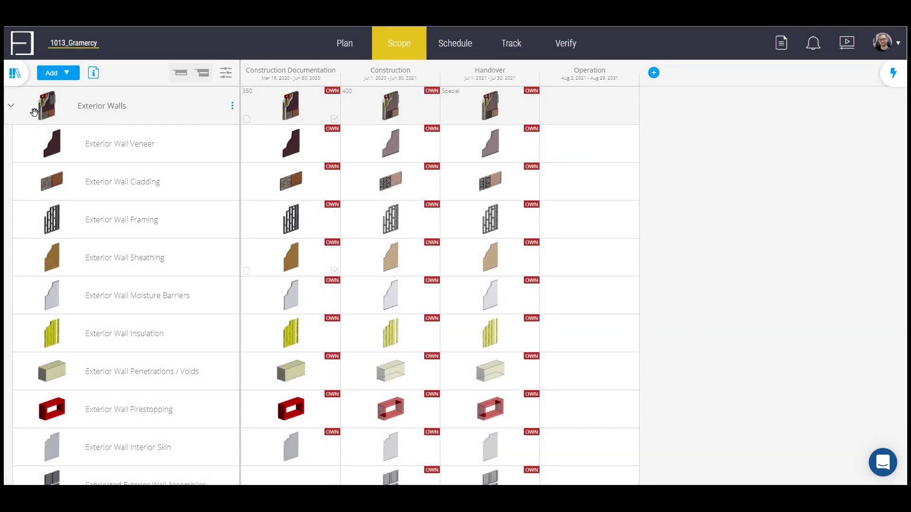
click(15, 108)
click(16, 109)
scroll(384, 209, down, 3)
scroll(393, 291, up, 2)
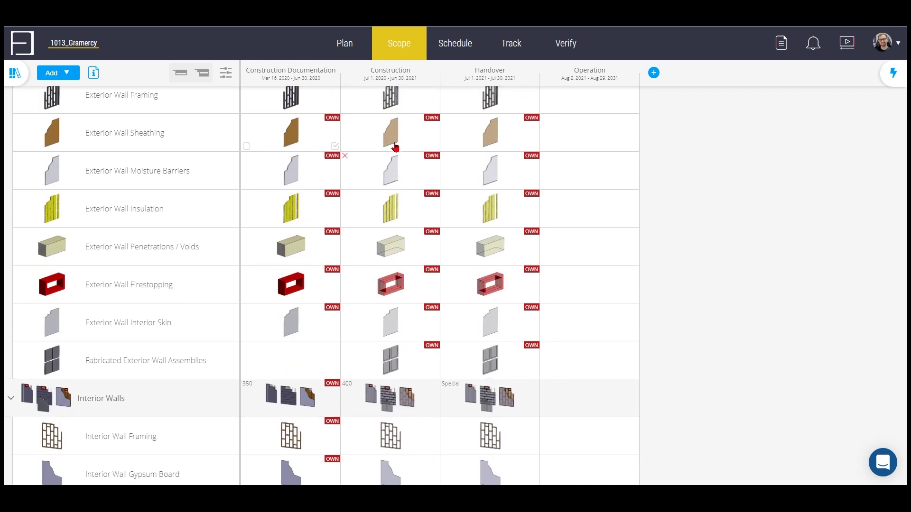
scroll(391, 195, up, 1)
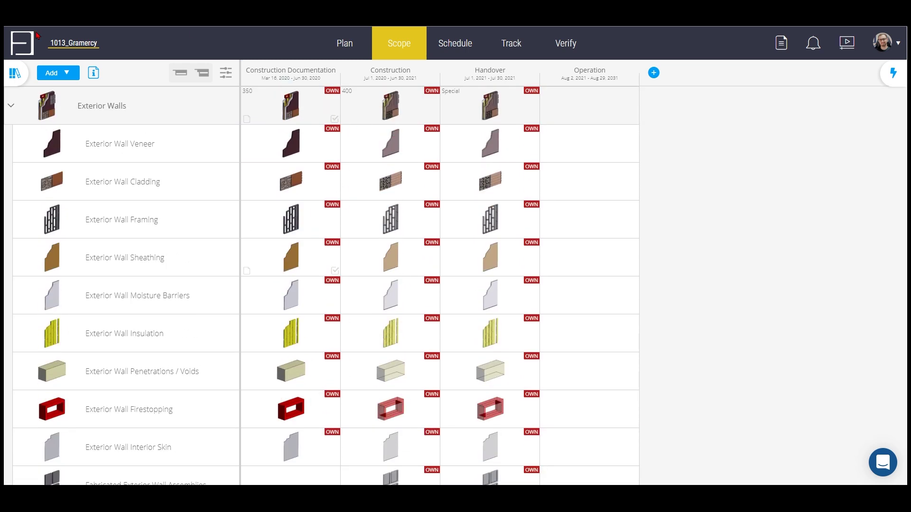
Check the project settings' Project Standard (LOD US BIM Forum) and cancel without changes
click(71, 44)
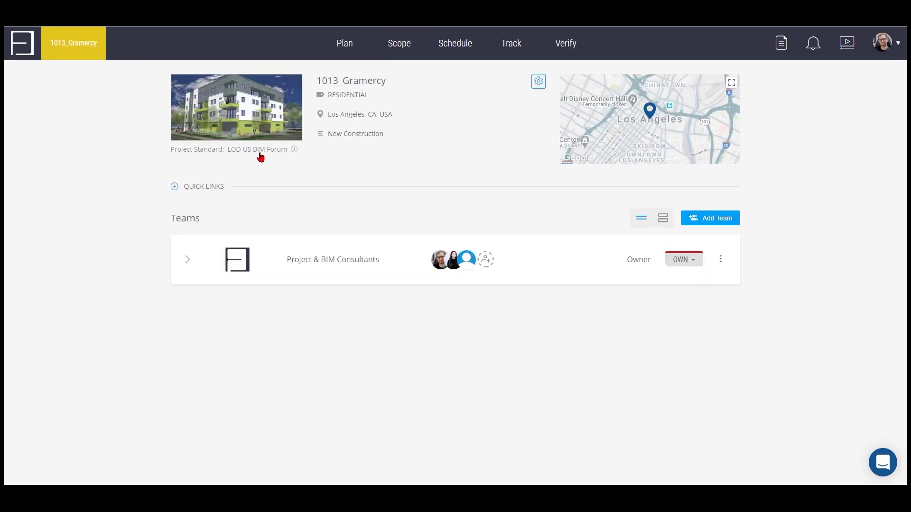
click(544, 82)
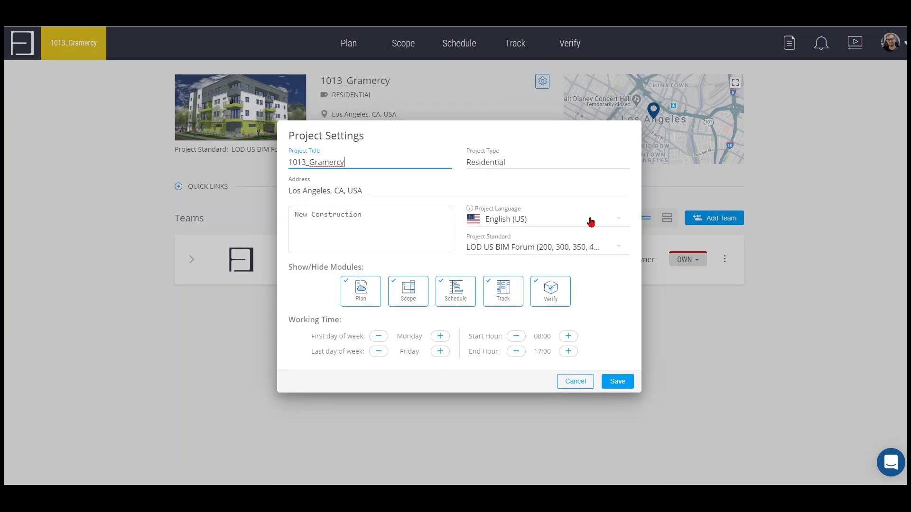
click(588, 249)
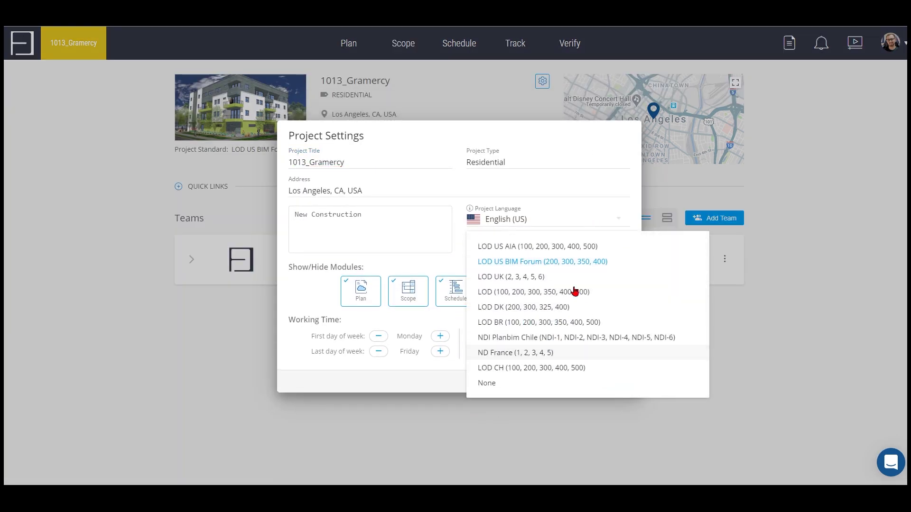
click(555, 262)
click(566, 379)
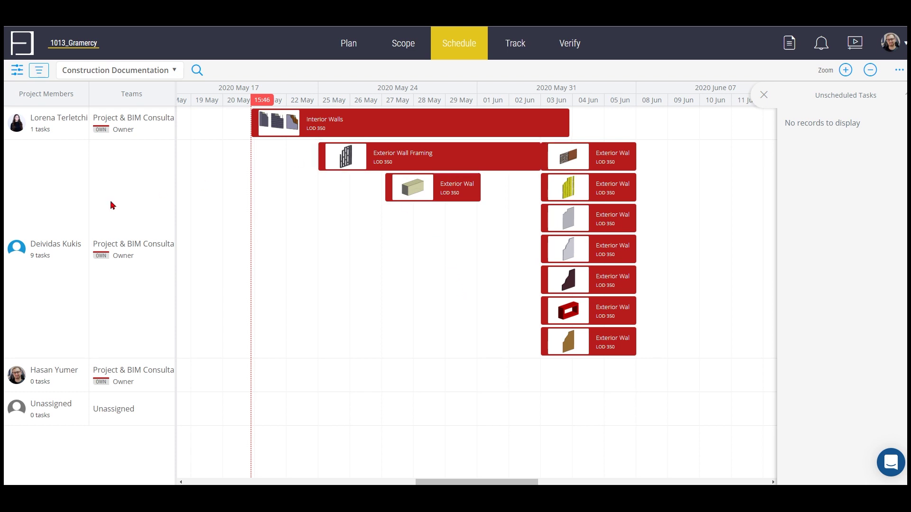
Move the 3-day Exterior Wall Insulation task earlier to about 27–29 May
mouse_move(371, 153)
mouse_move(314, 129)
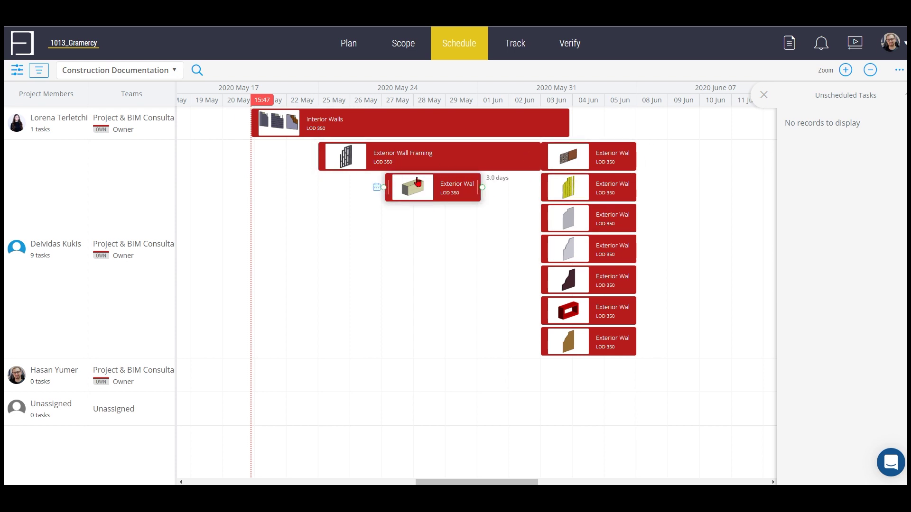
drag(582, 187, 437, 218)
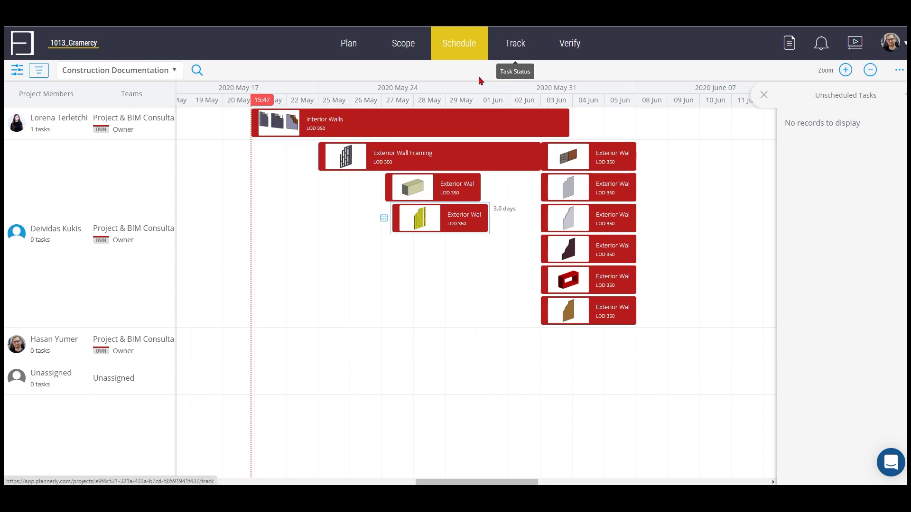
On the Track board, move Exterior Wall Cladding, Framing and Sheathing to In Progress and Interior Walls to To Review
click(515, 49)
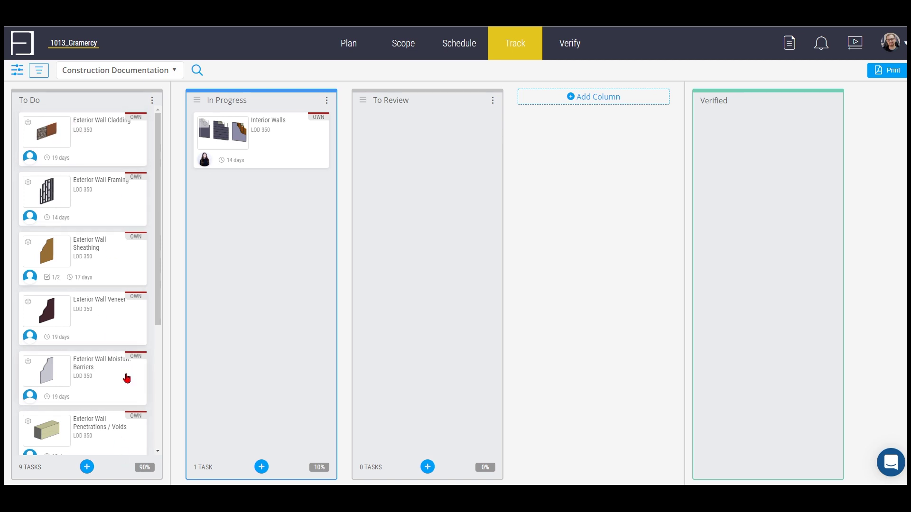
drag(91, 150, 266, 197)
drag(134, 149, 252, 256)
drag(100, 152, 239, 300)
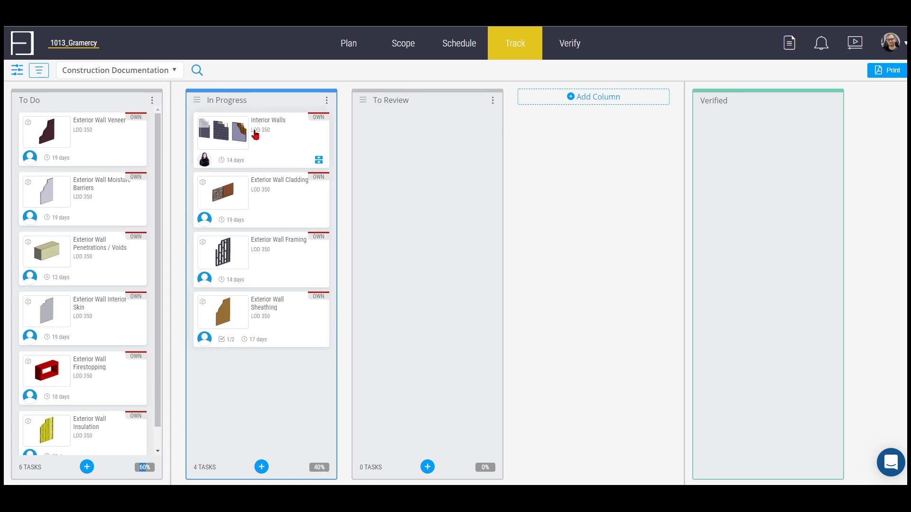
drag(305, 140, 382, 193)
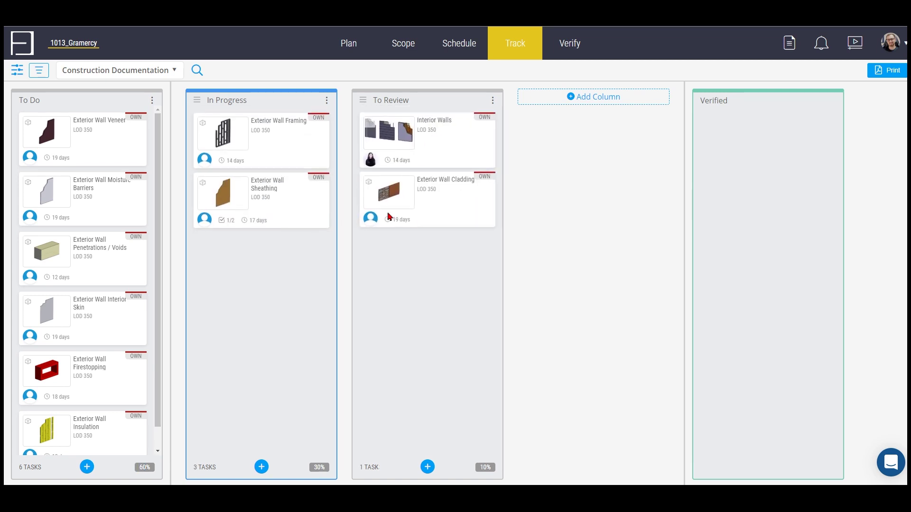
Assign Interior Walls and Exterior Wall Cladding to the same team member, saving each
click(374, 166)
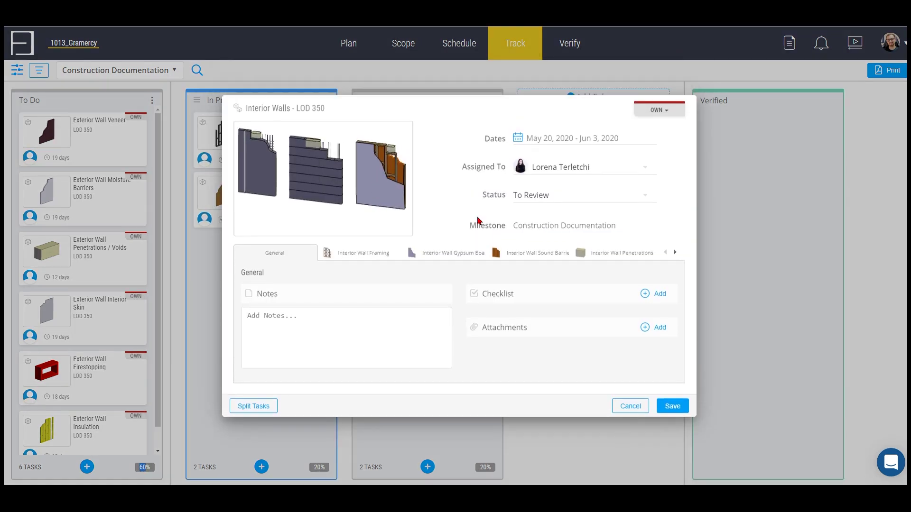
click(576, 177)
click(562, 210)
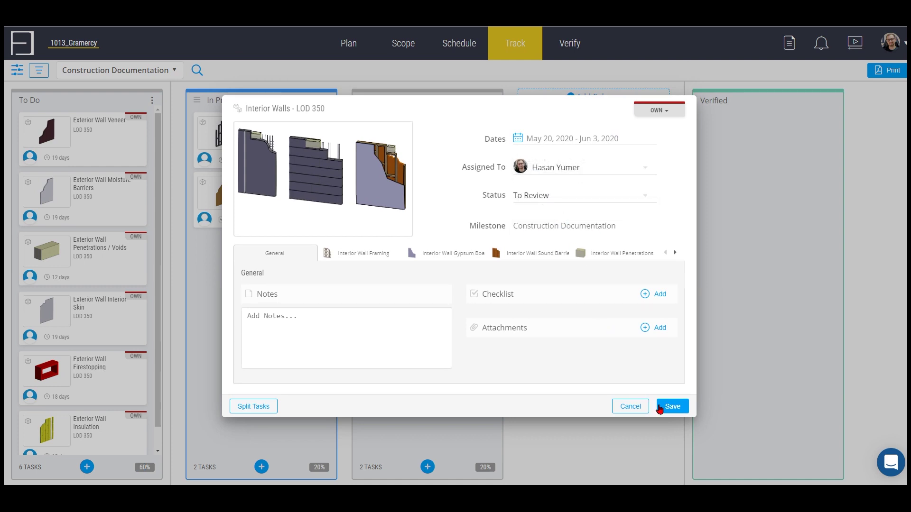
click(672, 406)
click(427, 192)
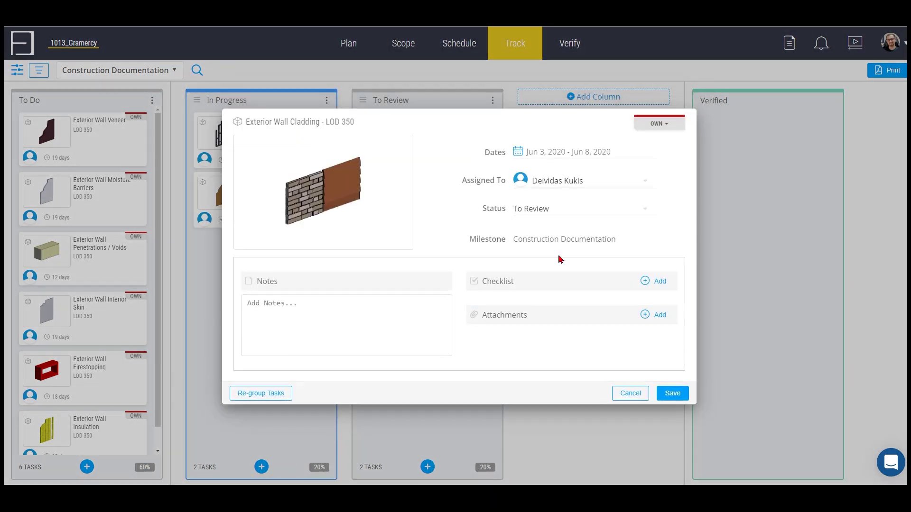
click(588, 182)
click(575, 221)
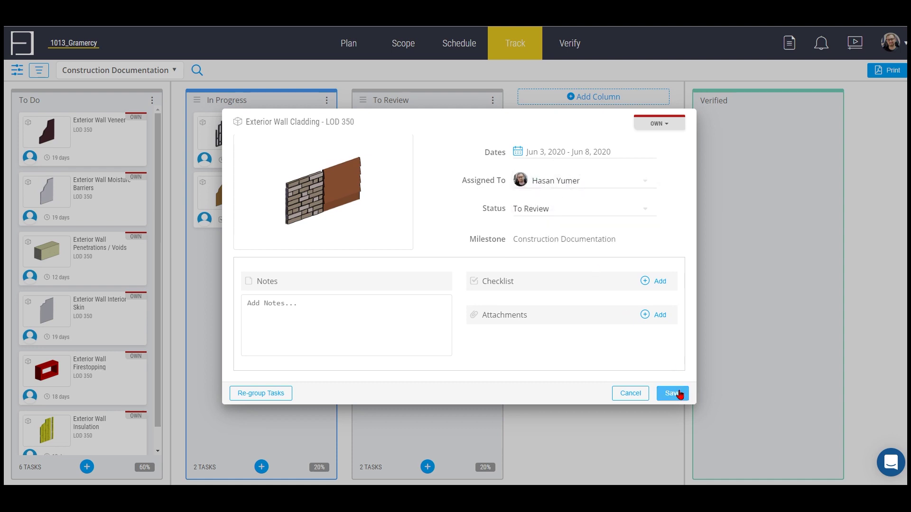
click(672, 393)
click(566, 52)
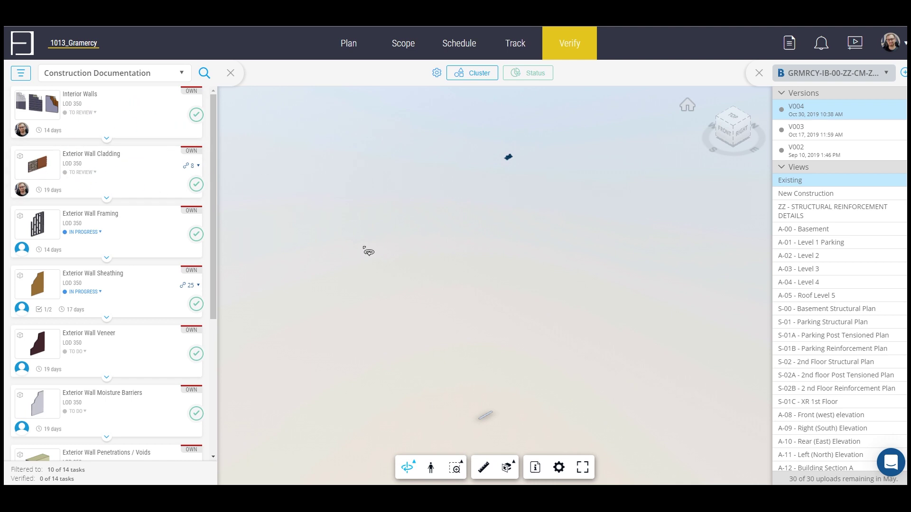
Load the New Construction model view and frame the exterior walls in the 3D viewer
click(842, 195)
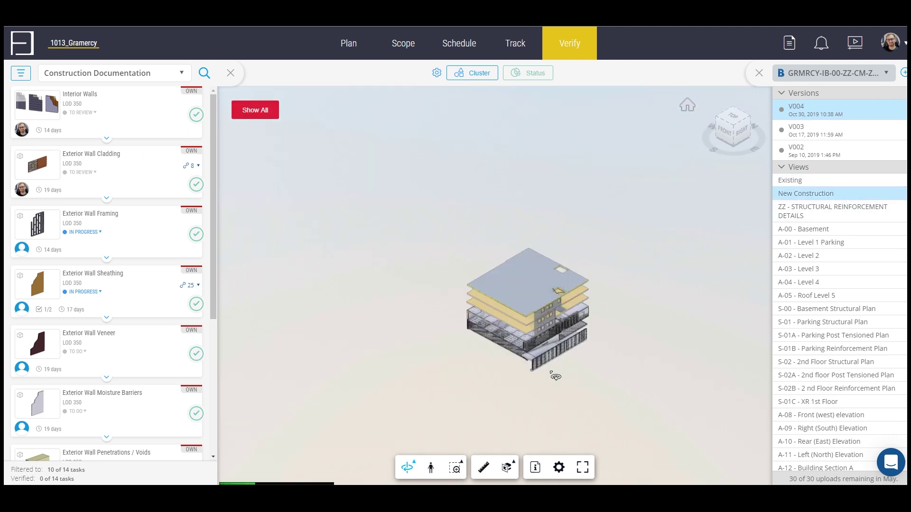
drag(549, 372, 558, 350)
scroll(558, 350, down, 3)
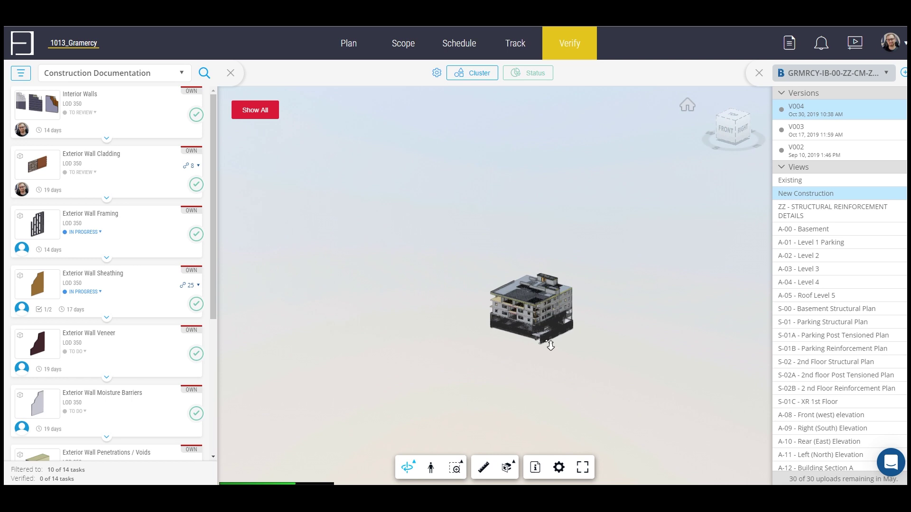
scroll(536, 327, up, 10)
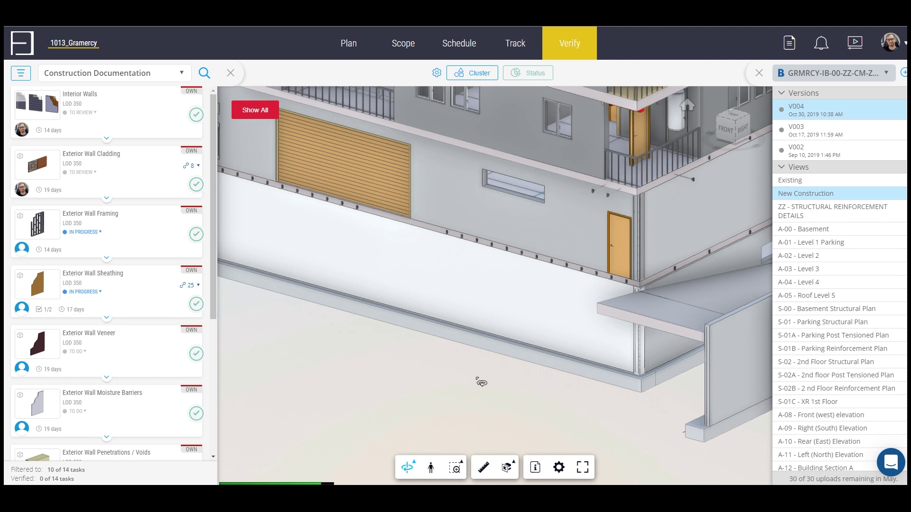
mouse_move(523, 305)
mouse_down()
mouse_move(524, 395)
mouse_move(519, 332)
mouse_move(515, 361)
mouse_move(520, 302)
mouse_up()
scroll(520, 302, down, 5)
scroll(283, 207, up, 3)
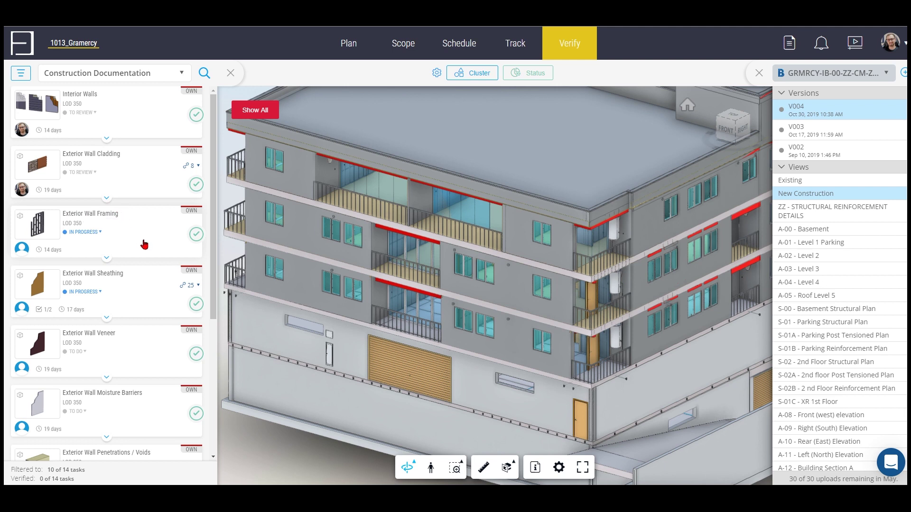
Select four wall panels in the model and link them to Exterior Wall Framing
click(524, 304)
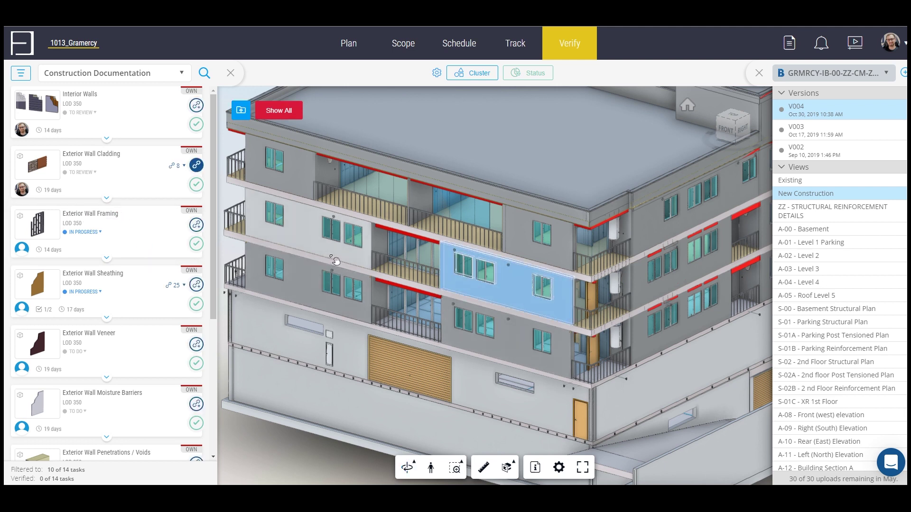
ctrl+click(304, 228)
ctrl+click(293, 176)
ctrl+click(541, 237)
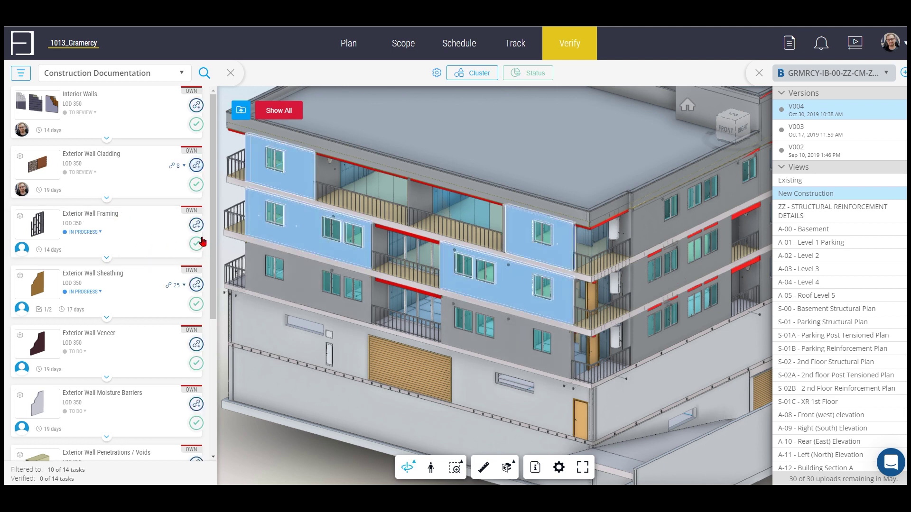
click(197, 225)
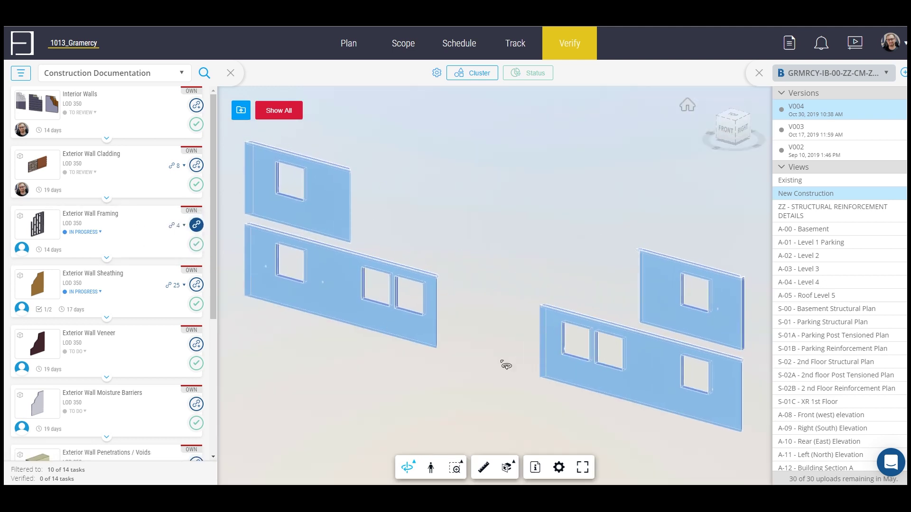
scroll(384, 256, down, 5)
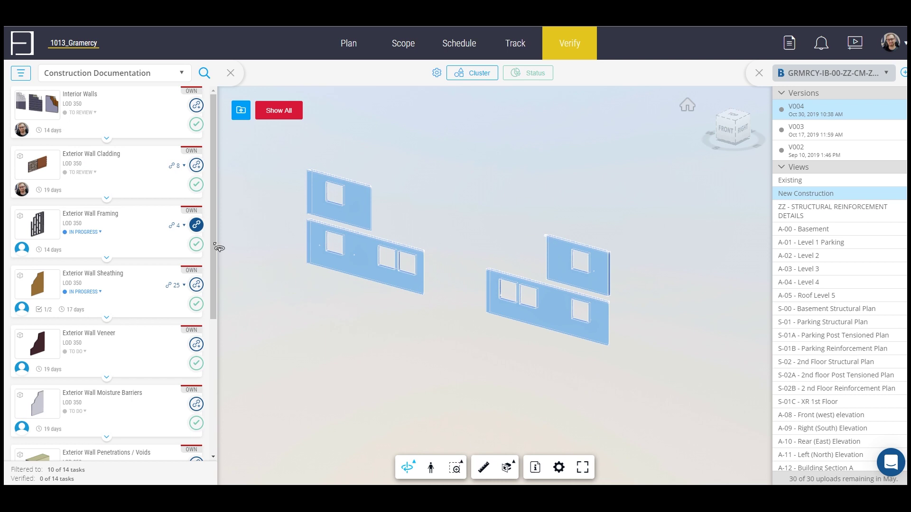
Show the whole building, add a section plane, and link selected wall elements to Interior Walls
click(287, 111)
mouse_move(515, 467)
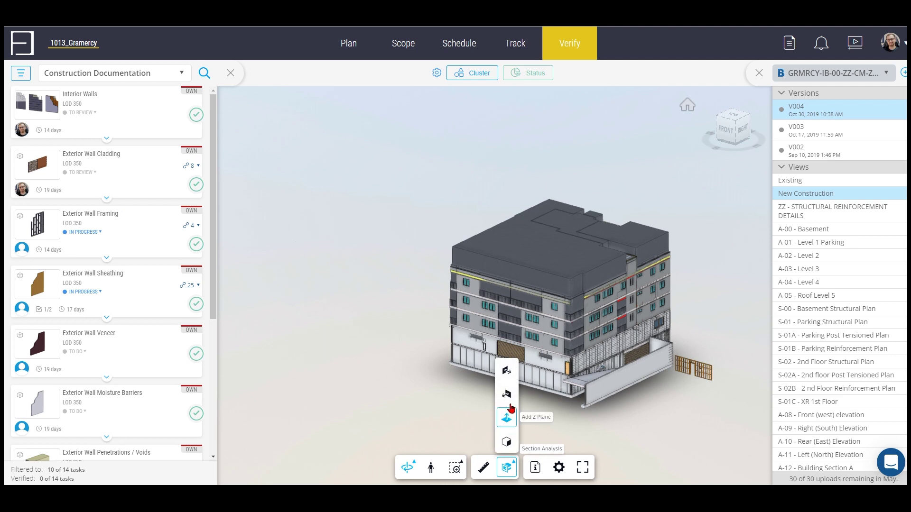
click(506, 417)
drag(533, 279, 578, 288)
scroll(578, 287, up, 10)
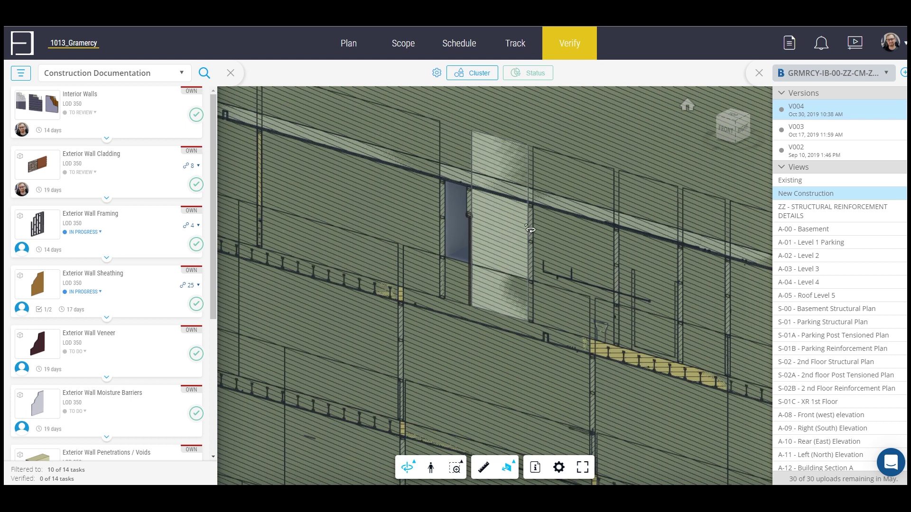
click(452, 217)
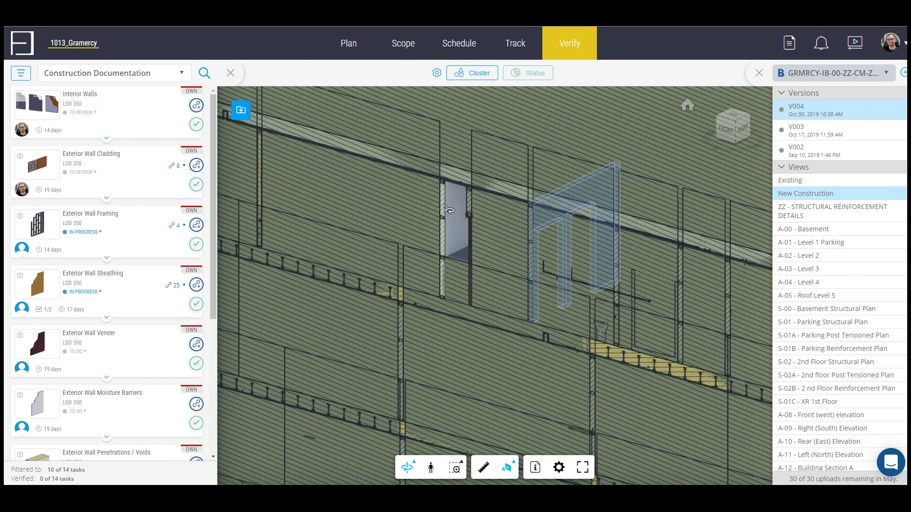
click(451, 217)
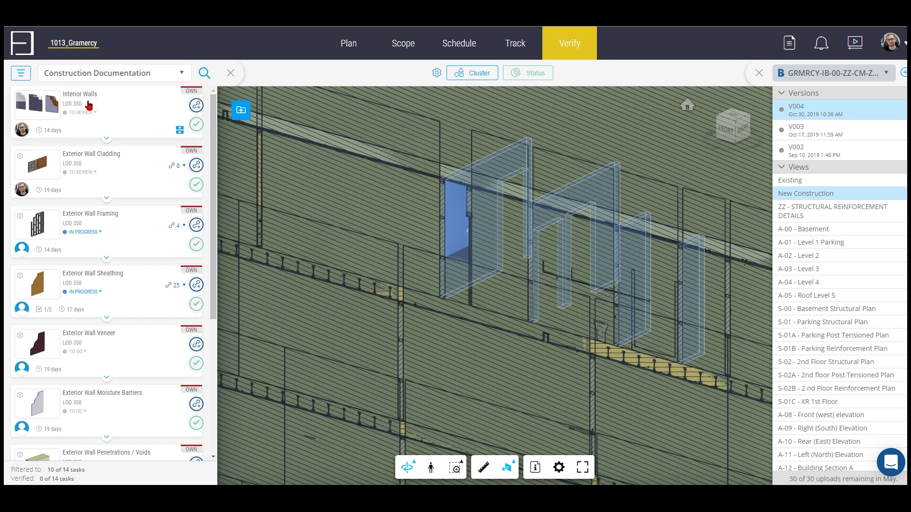
click(198, 105)
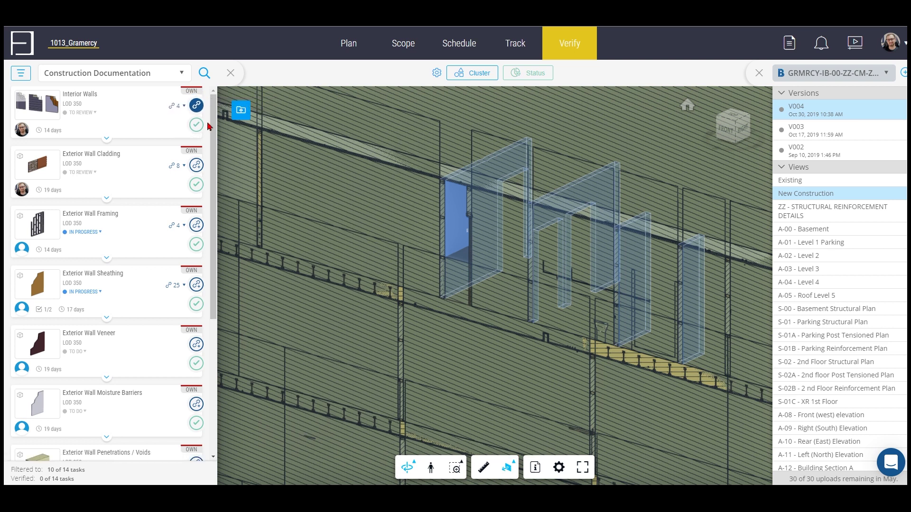
Isolate the four elements linked to Interior Walls and orbit to inspect them
scroll(475, 349, down, 10)
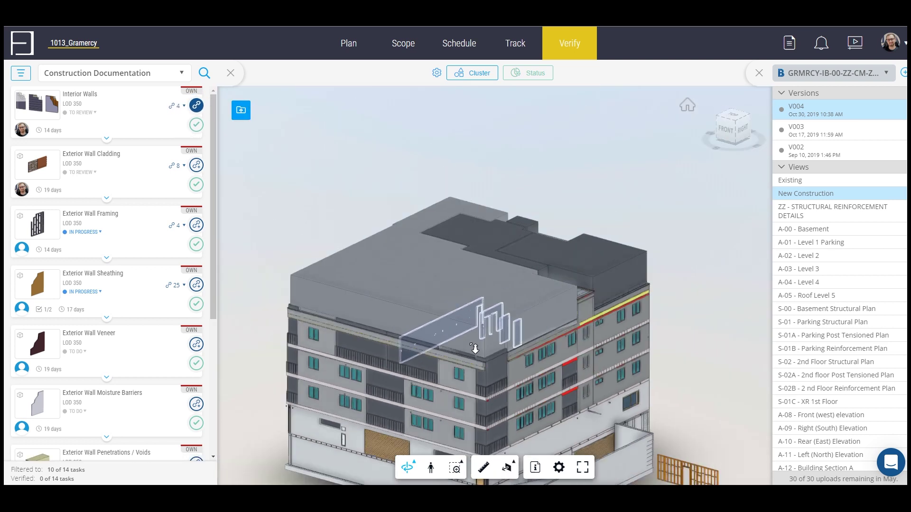
scroll(475, 349, down, 3)
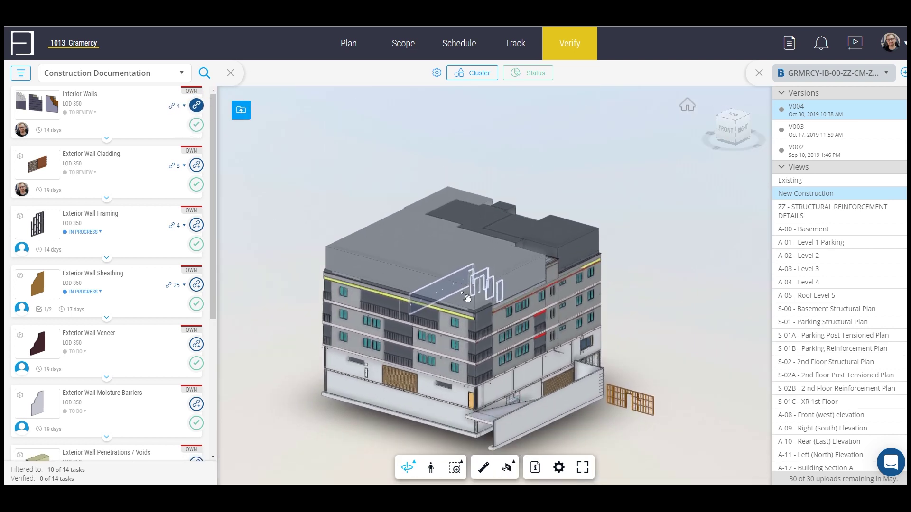
click(117, 102)
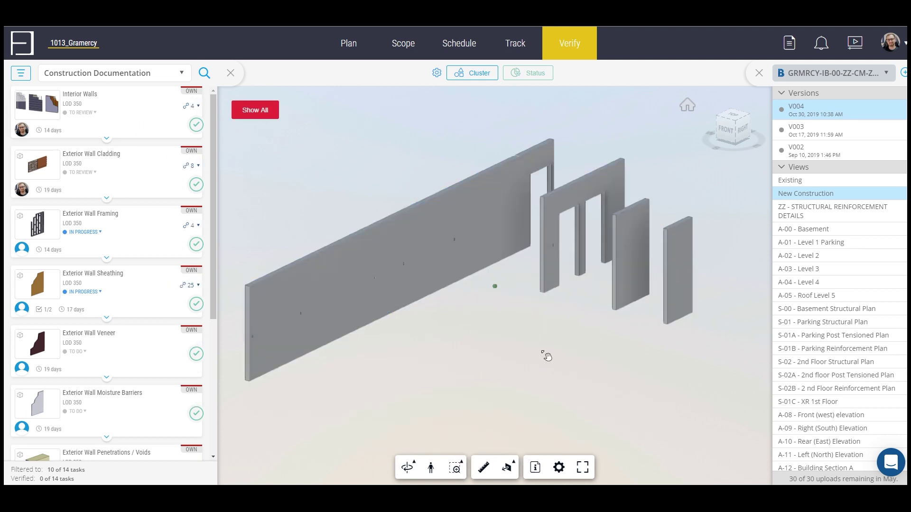
scroll(505, 340, up, 3)
scroll(506, 340, down, 2)
drag(463, 321, 524, 259)
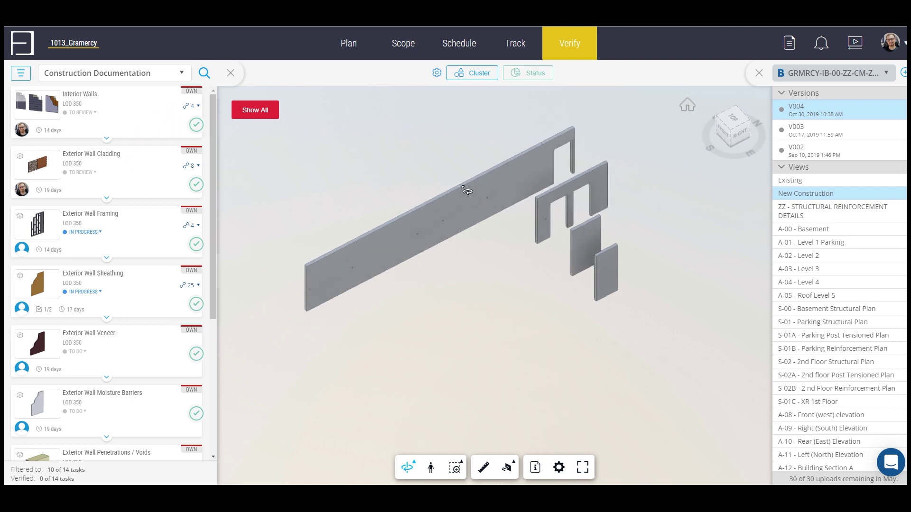
Give the Interior Walls task a checklist with Fire Rating and Material items and save it
click(106, 139)
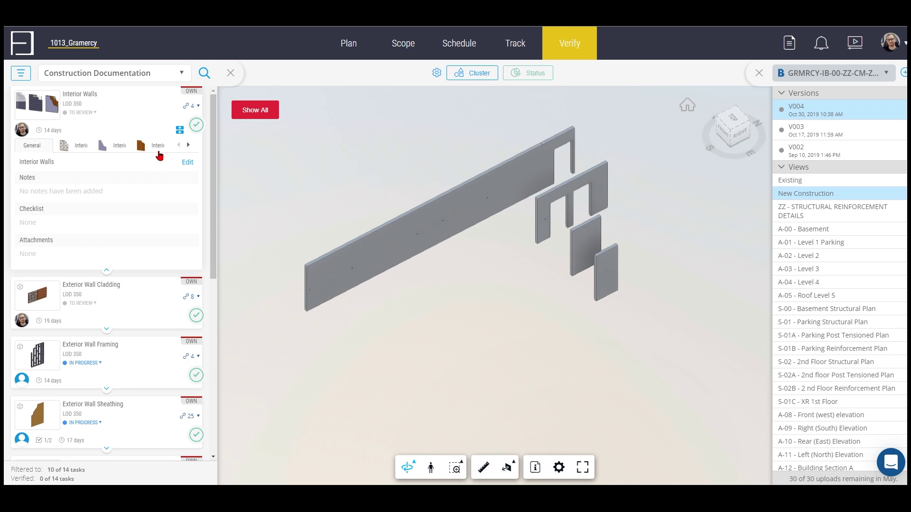
click(186, 162)
click(660, 295)
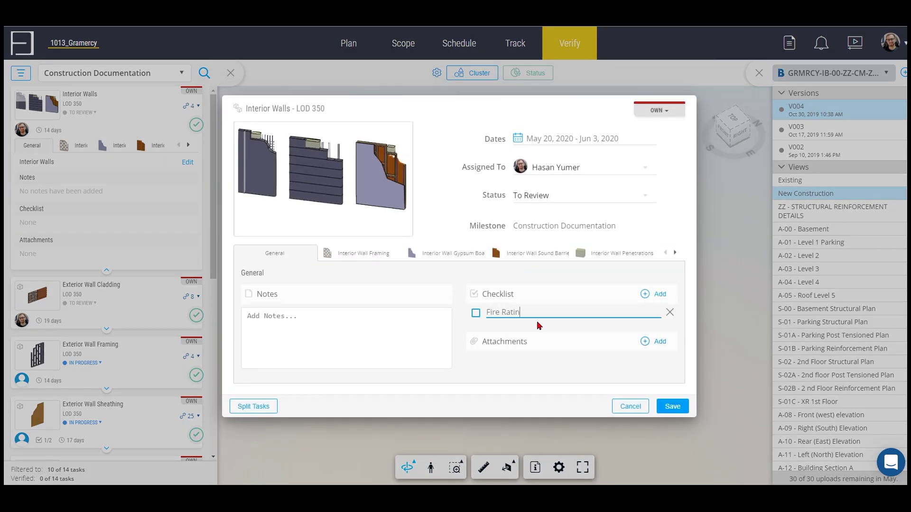
click(653, 295)
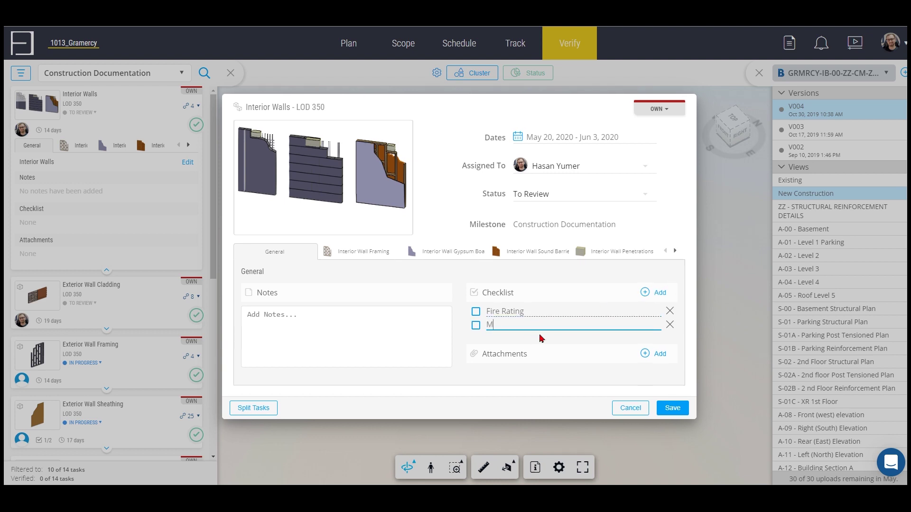
click(672, 408)
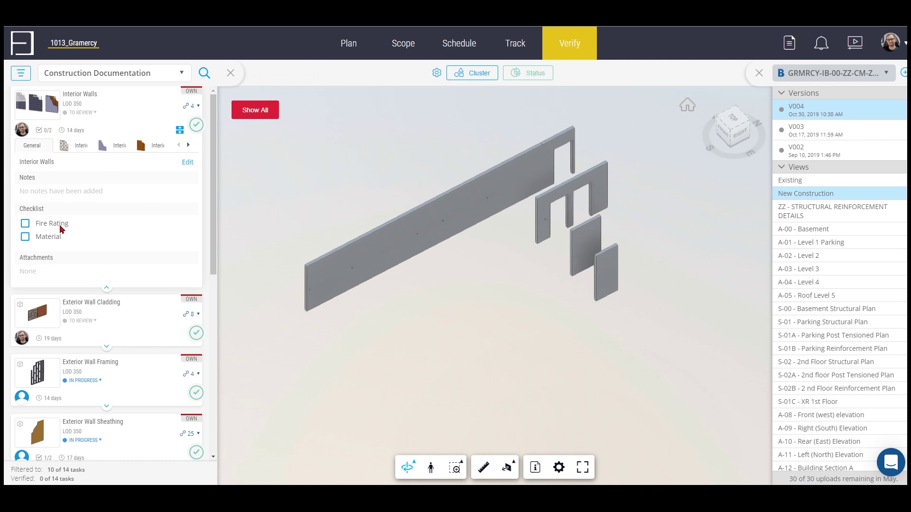
click(512, 195)
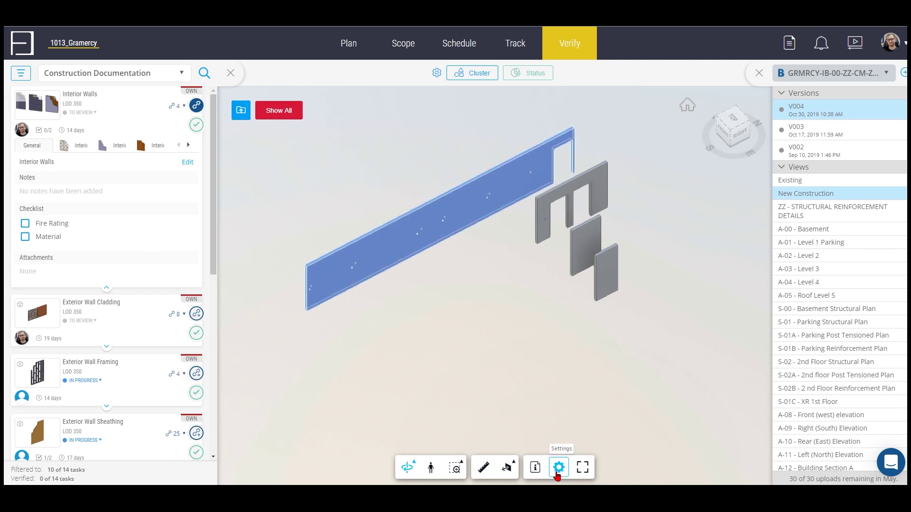
Inspect the long wall's Basic Wall properties and tick the Material checklist item (1/2)
click(535, 467)
scroll(721, 347, down, 5)
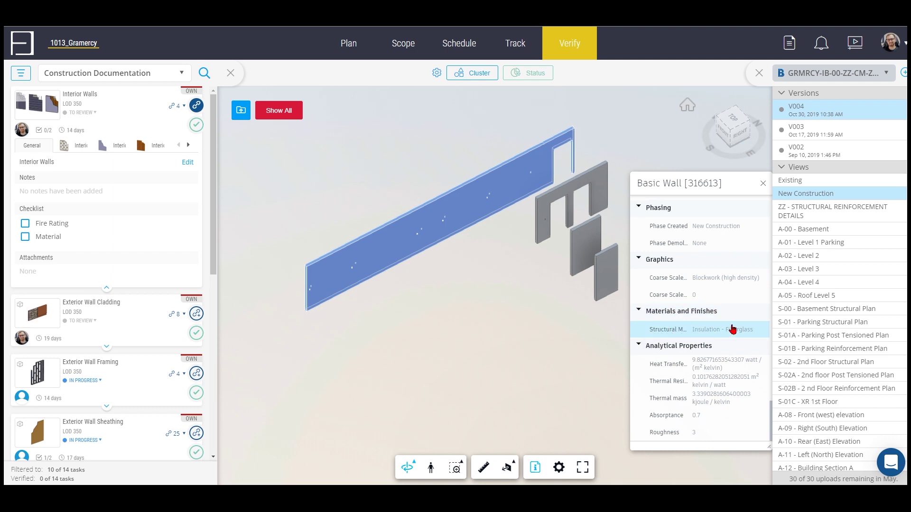
click(25, 238)
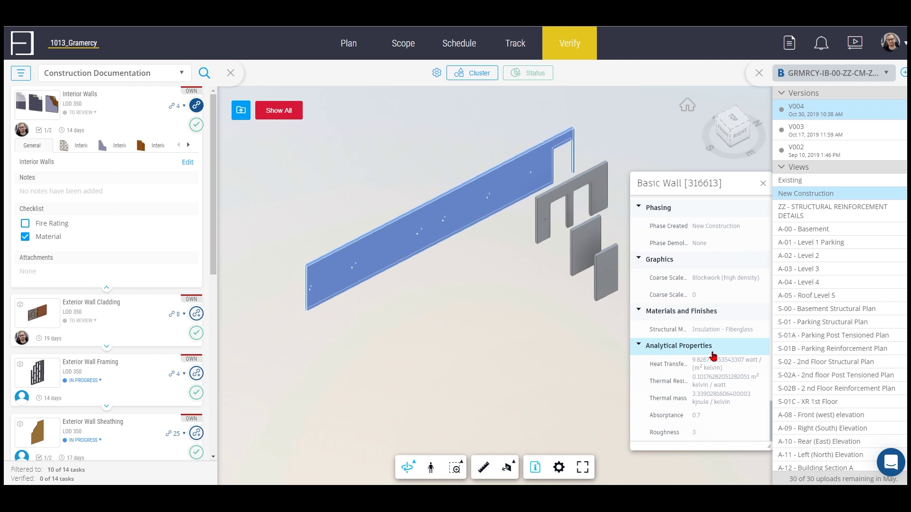
scroll(712, 360, up, 2)
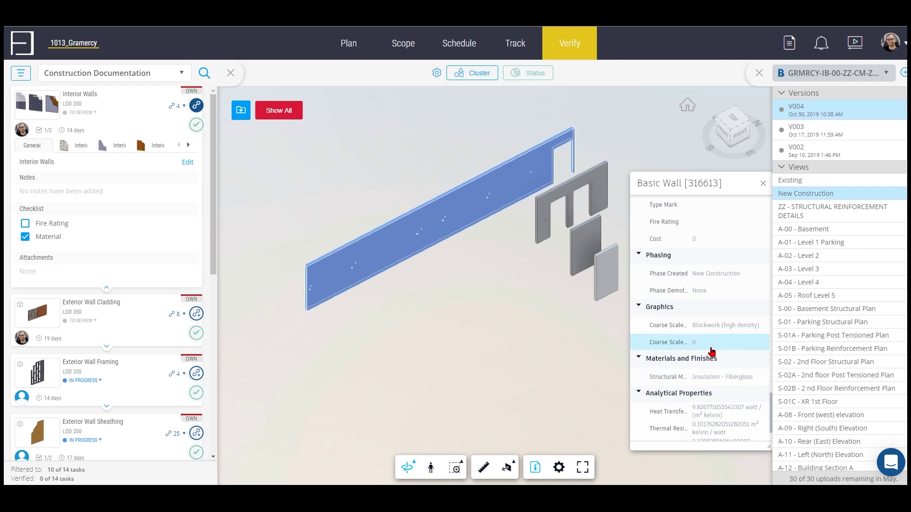
scroll(735, 363, up, 1)
scroll(737, 365, up, 4)
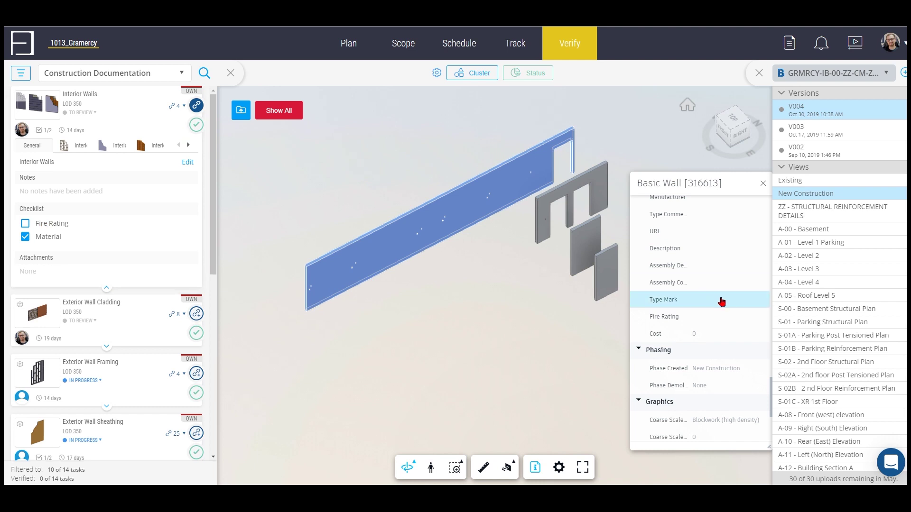
Set the Interior Walls status to In Progress and bring up Exterior Wall Cladding for editing
click(80, 113)
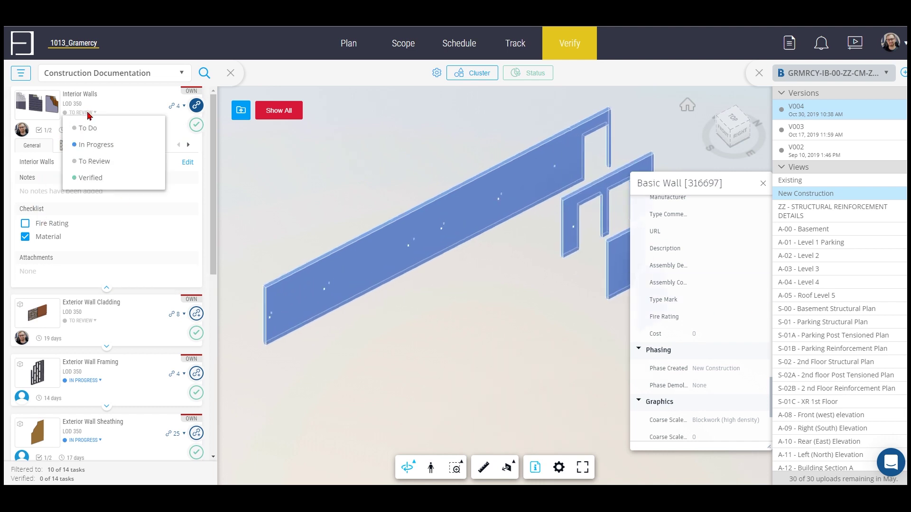
click(96, 144)
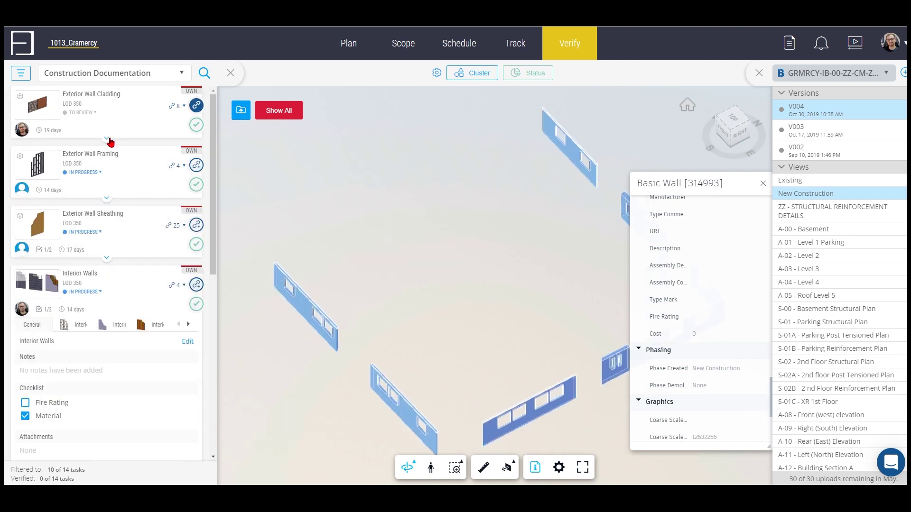
click(108, 139)
click(190, 149)
Reassign Exterior Wall Cladding to another team member with the note 'Hey, you need to assign fire rating'
click(563, 164)
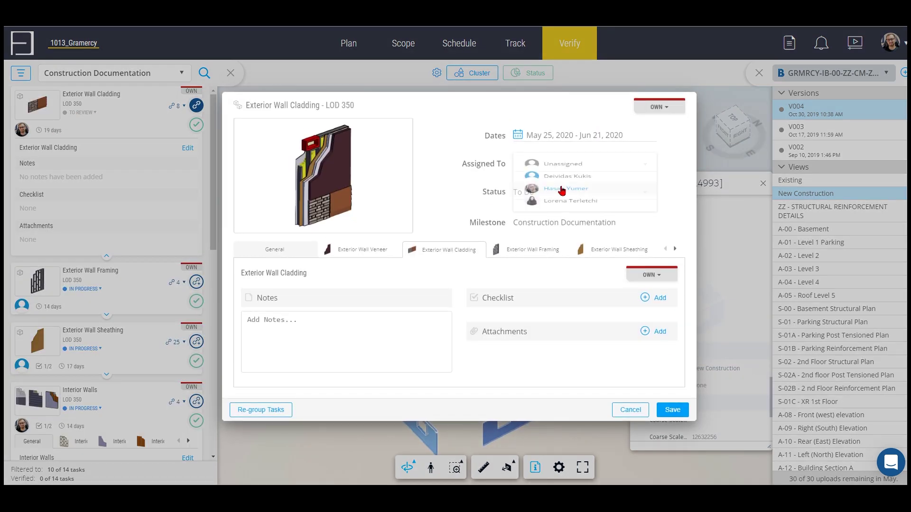
click(569, 226)
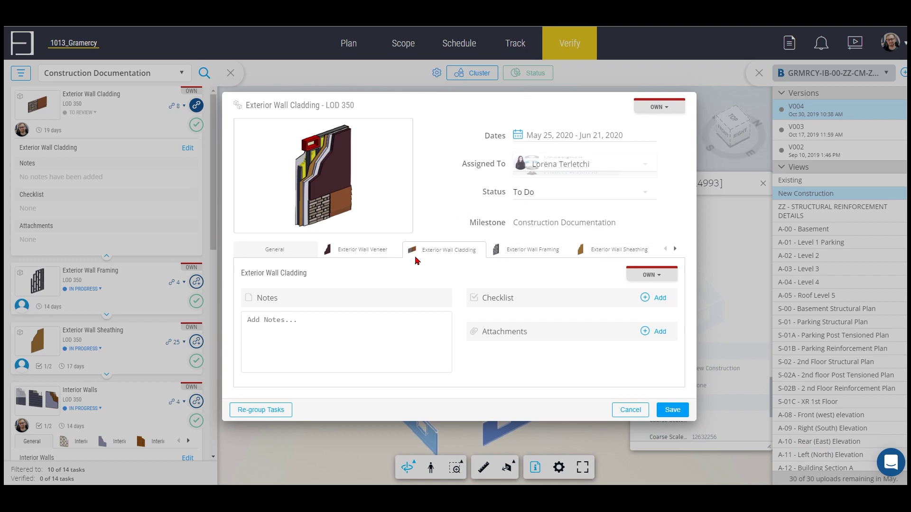
click(317, 319)
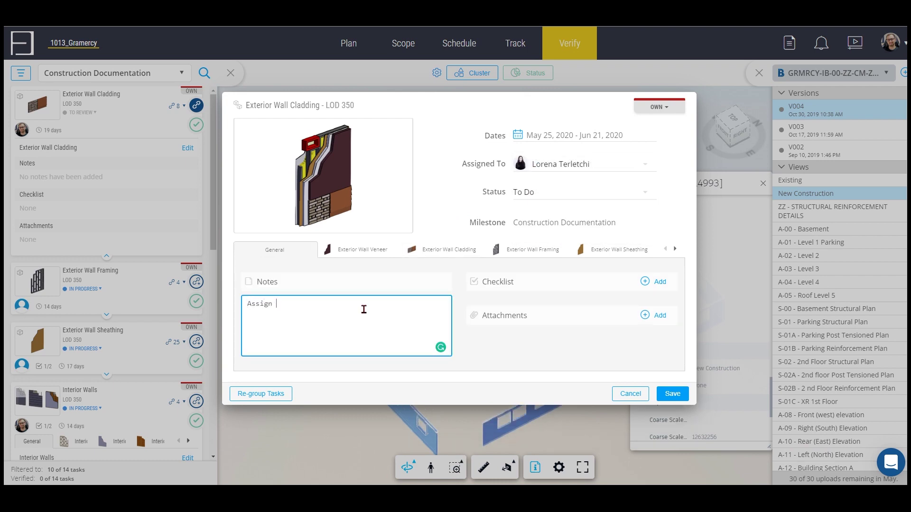
click(658, 285)
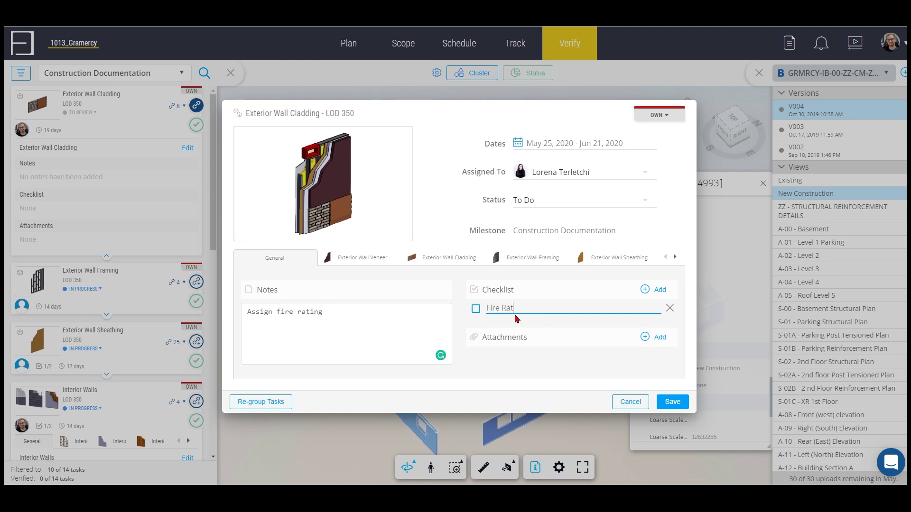
click(676, 402)
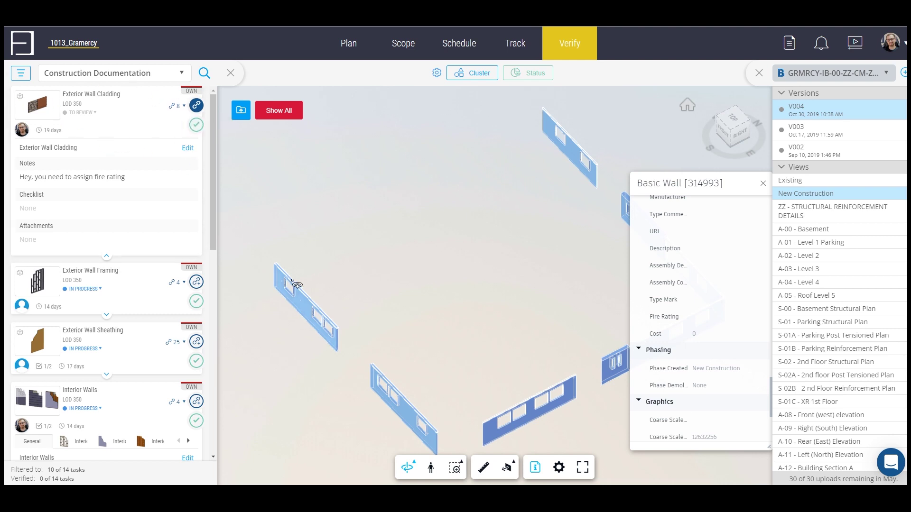
Orbit, tilt and pan the 3D viewer to inspect the isolated exterior wall panels from higher
scroll(113, 303, down, 2)
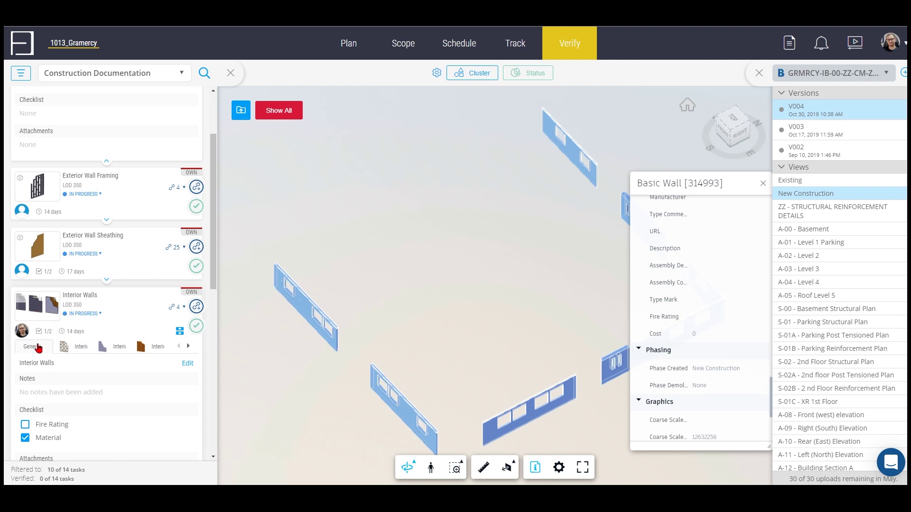
scroll(39, 349, up, 2)
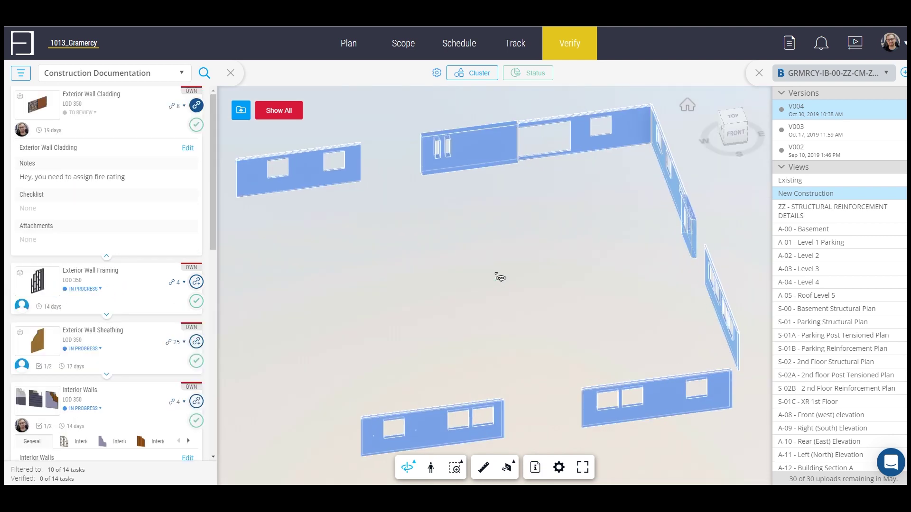
drag(501, 278, 465, 275)
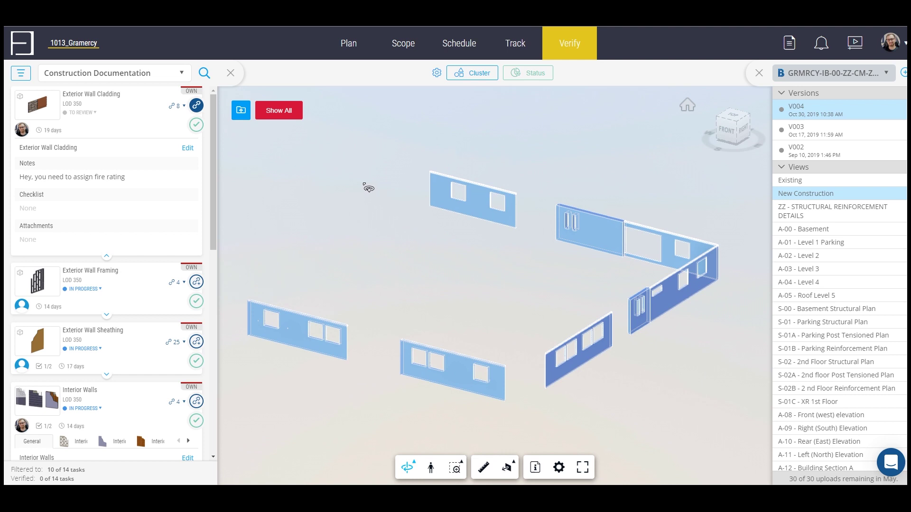
drag(368, 188, 294, 179)
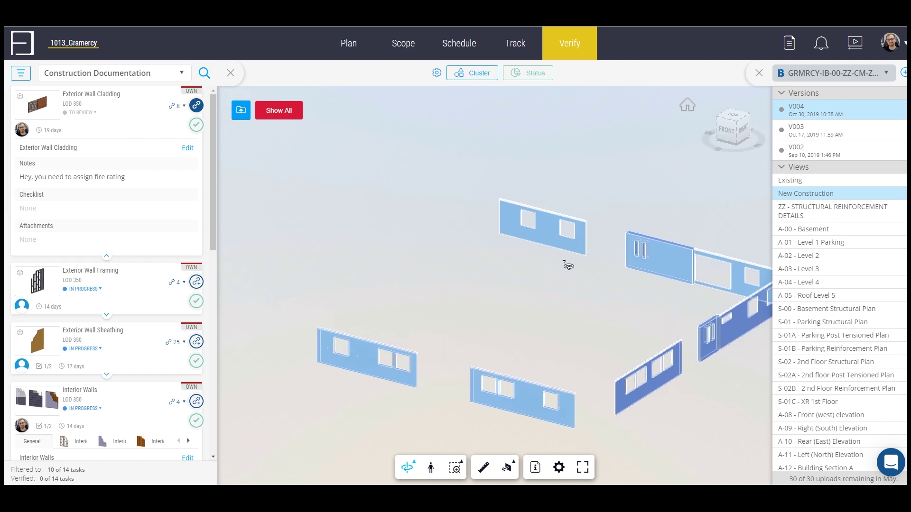
drag(565, 263, 522, 267)
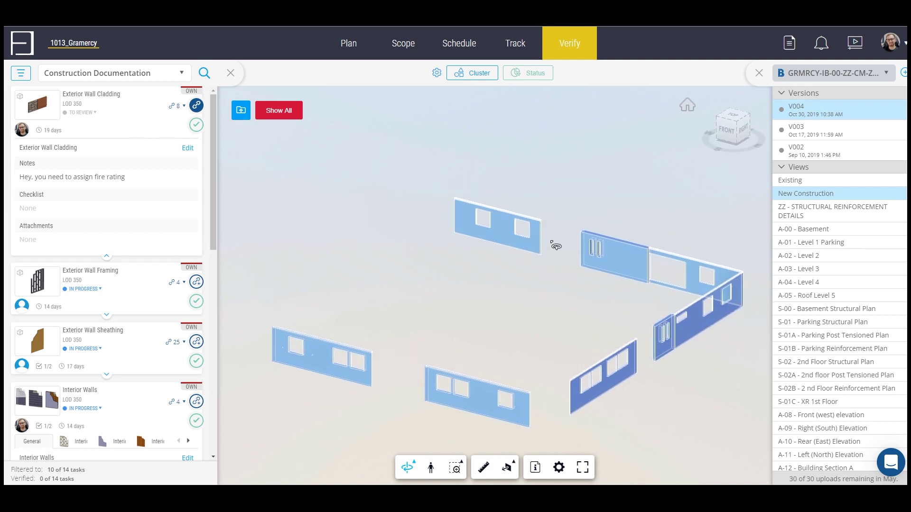
drag(539, 315, 523, 283)
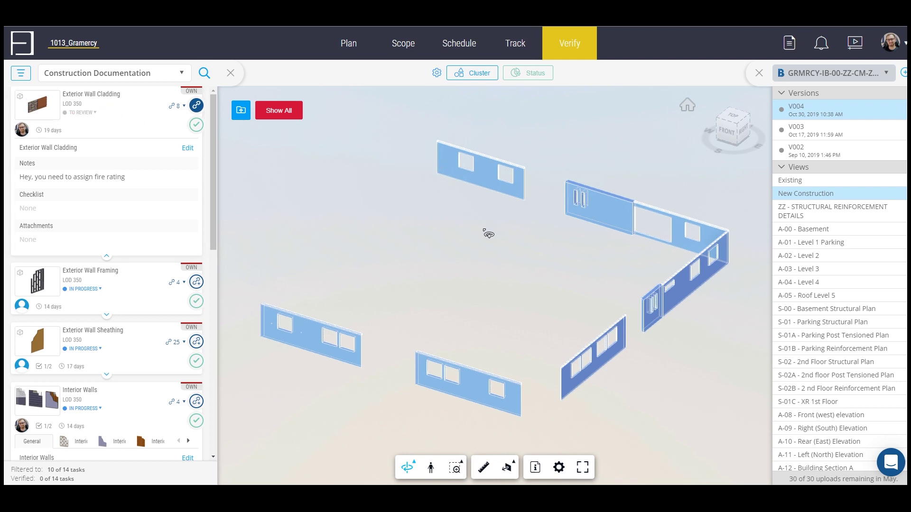
drag(488, 232, 446, 193)
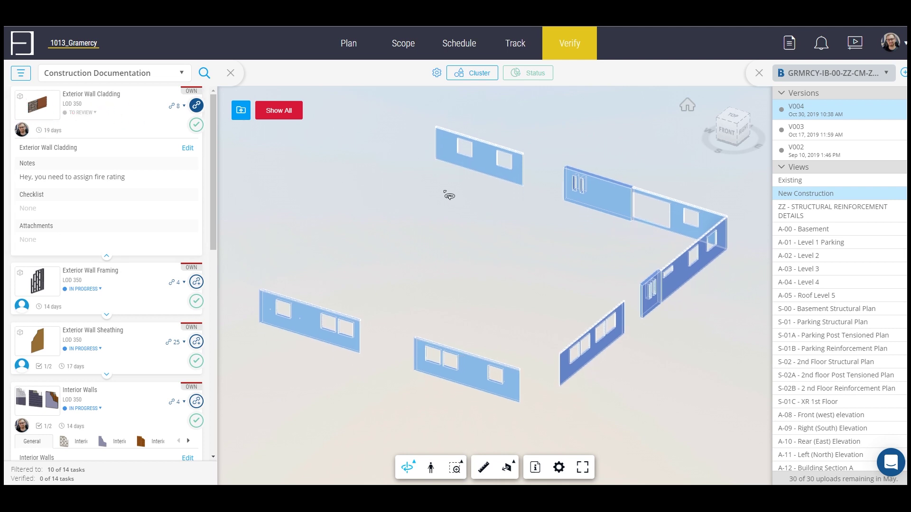
Zoom into the A-03 - Level 3 sheet, then go back to the New Construction 3D model
click(810, 269)
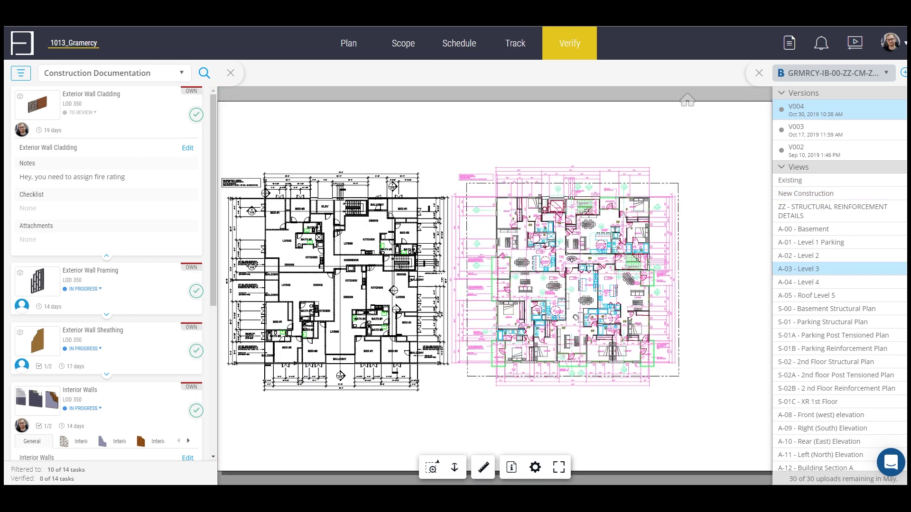
scroll(465, 254, up, 5)
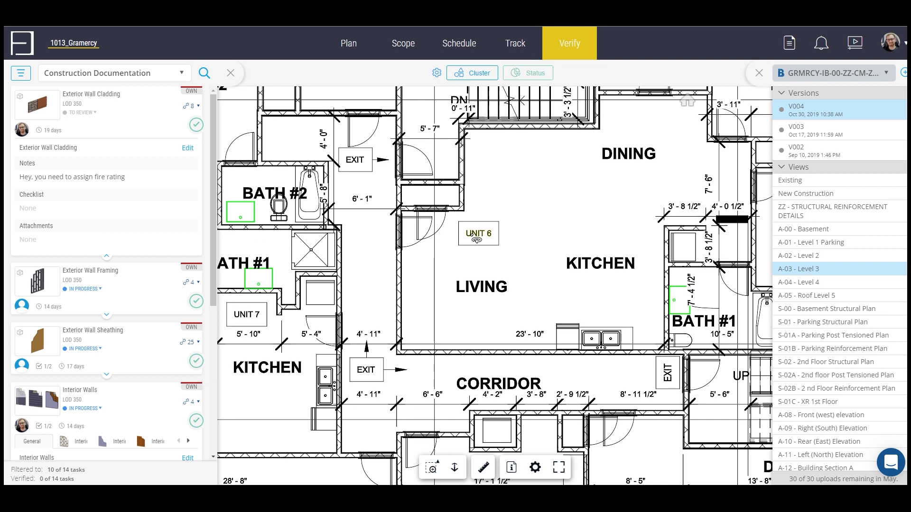
click(808, 195)
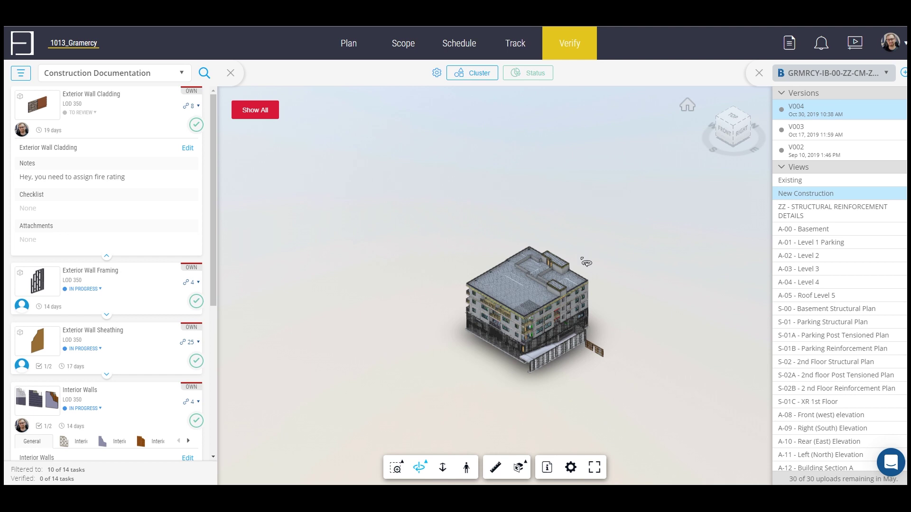
Open the help messenger, then expand Plan section 1.4 Successful BIM and edit its title
click(894, 466)
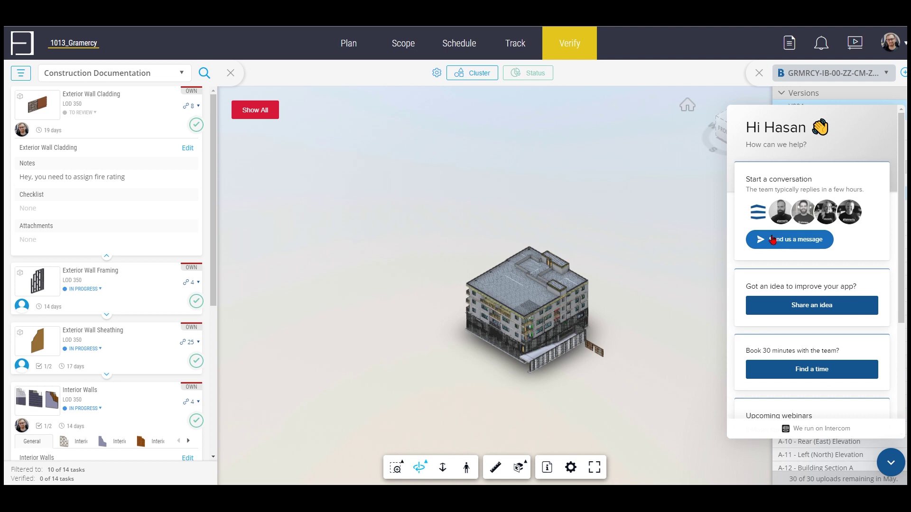
click(343, 45)
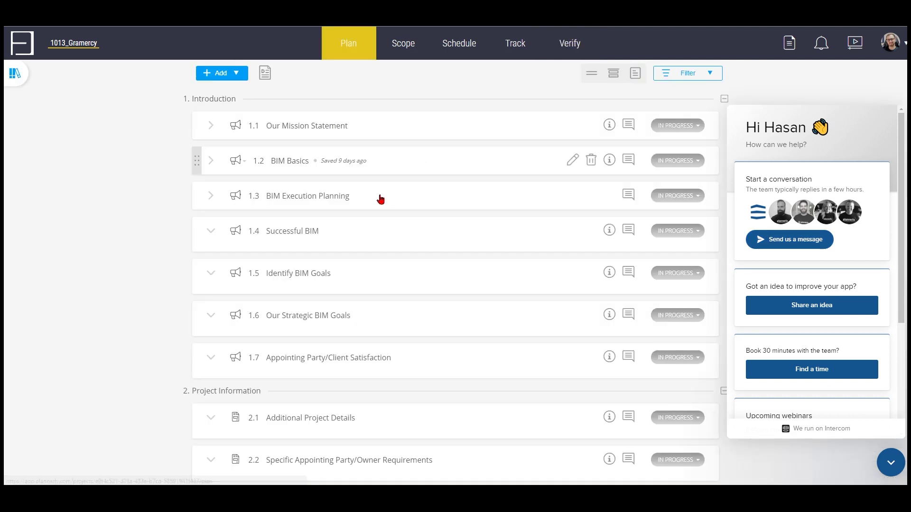
click(302, 234)
click(307, 231)
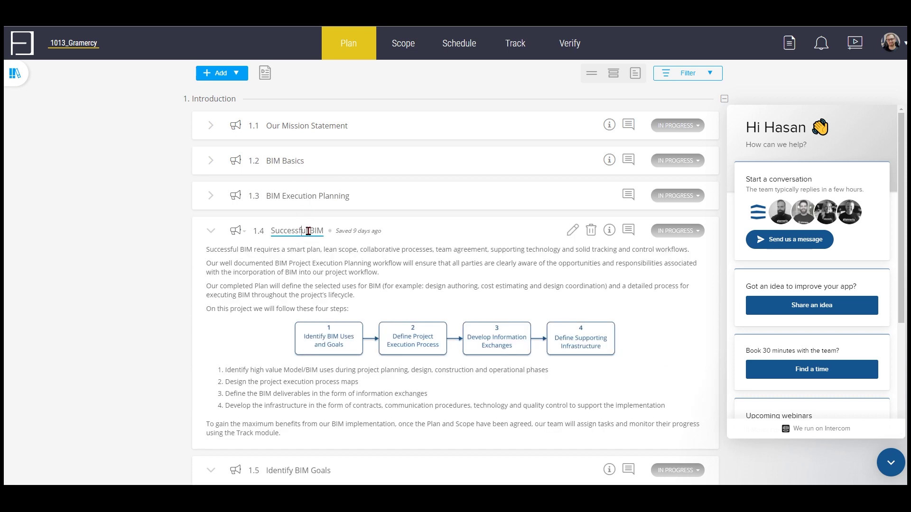
Retitle section 1.4 to 'Successfulg & BIM', briefly visiting Verify before returning to Plan
text(& )
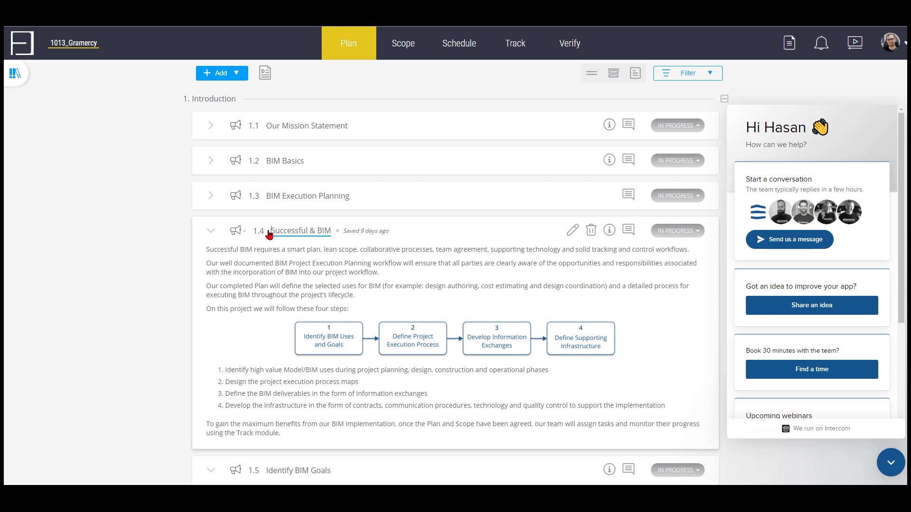
text(as)
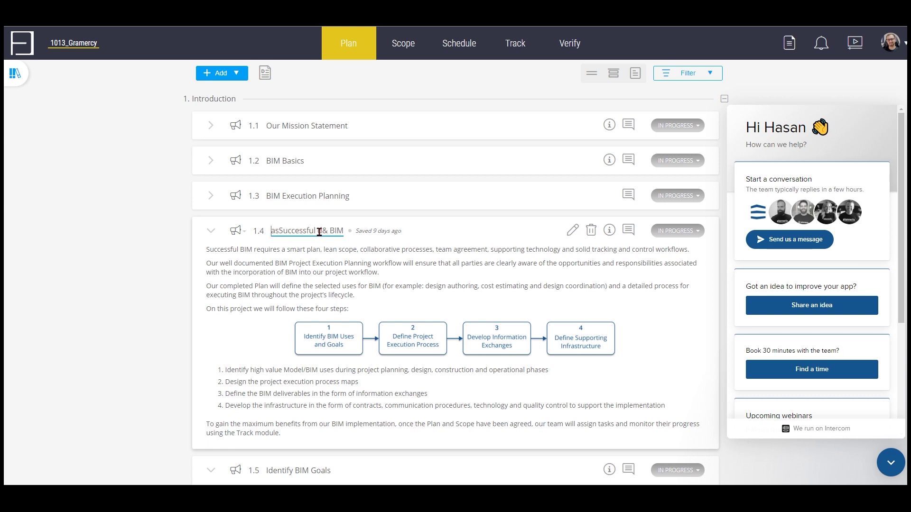
text(as)
click(335, 232)
text(g )
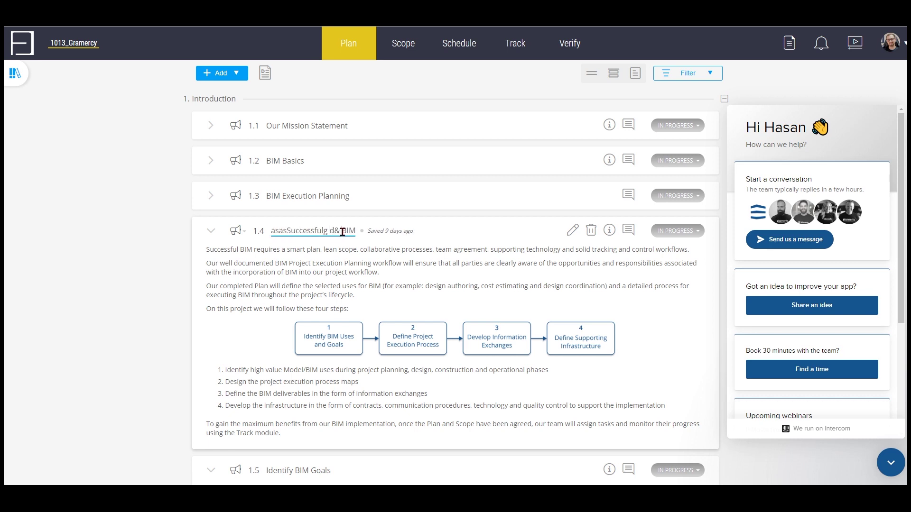
text(d)
click(271, 231)
text(a)
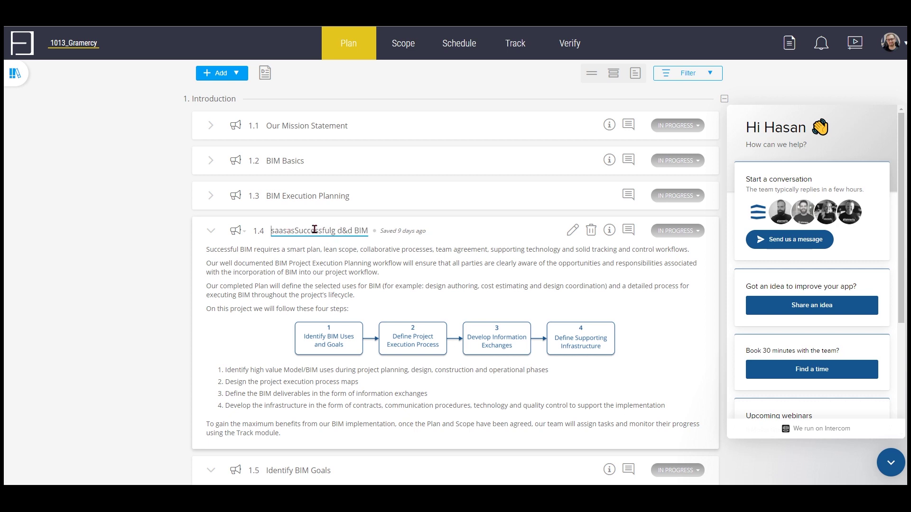
key(Delete)
key(Delete)
key(Delete)
key(Delete)
key(Delete)
key(Delete)
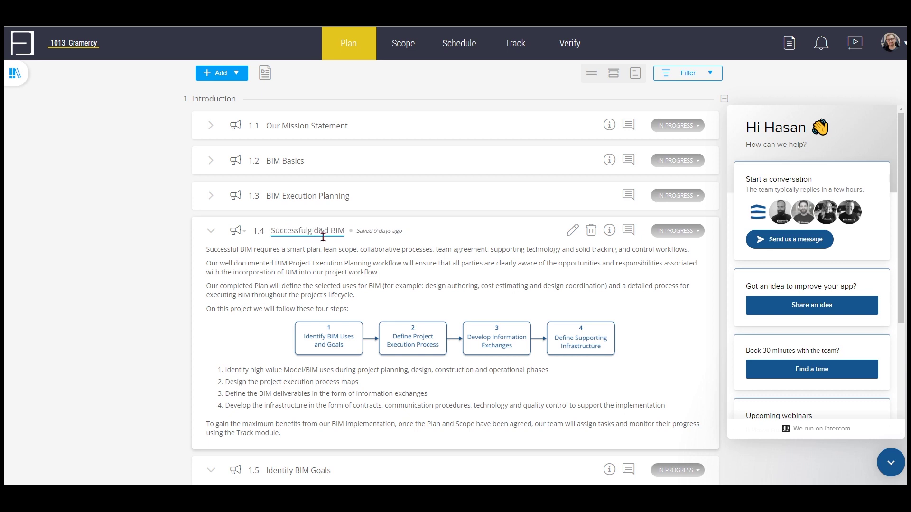
key(Delete)
key(Right)
key(Delete)
key(Return)
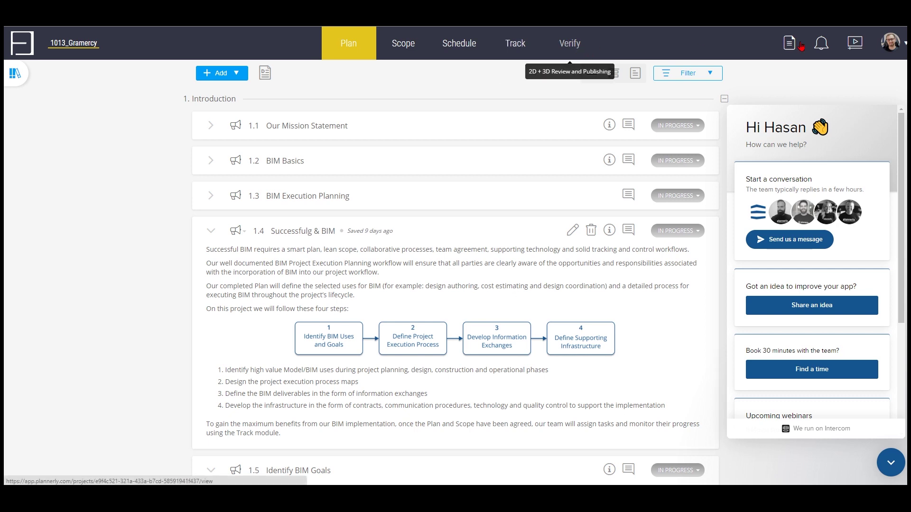
click(790, 44)
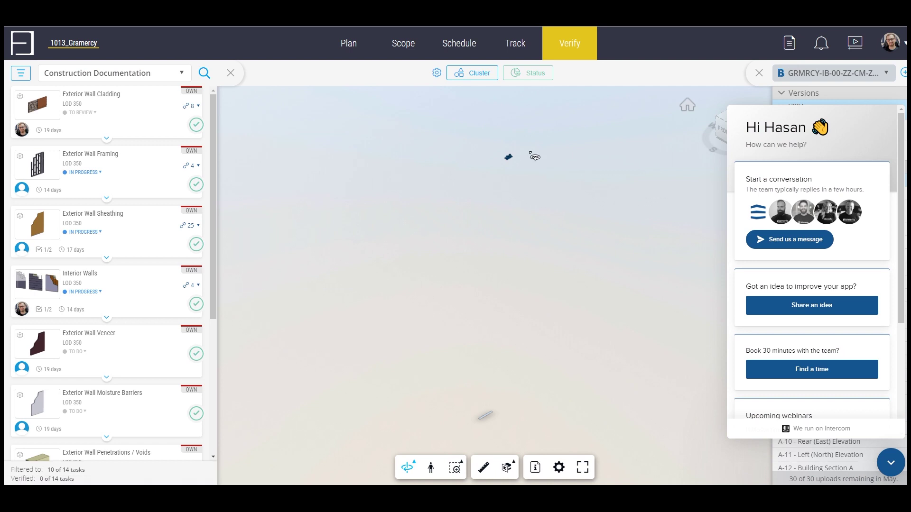
click(352, 43)
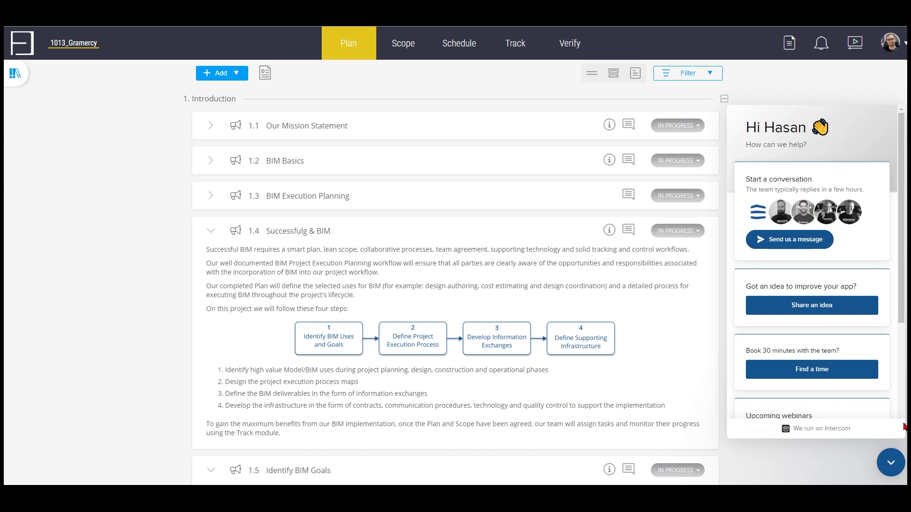
Close the messenger and return to Verify, showing Construction Documentation tasks and versions V002–V004
click(886, 462)
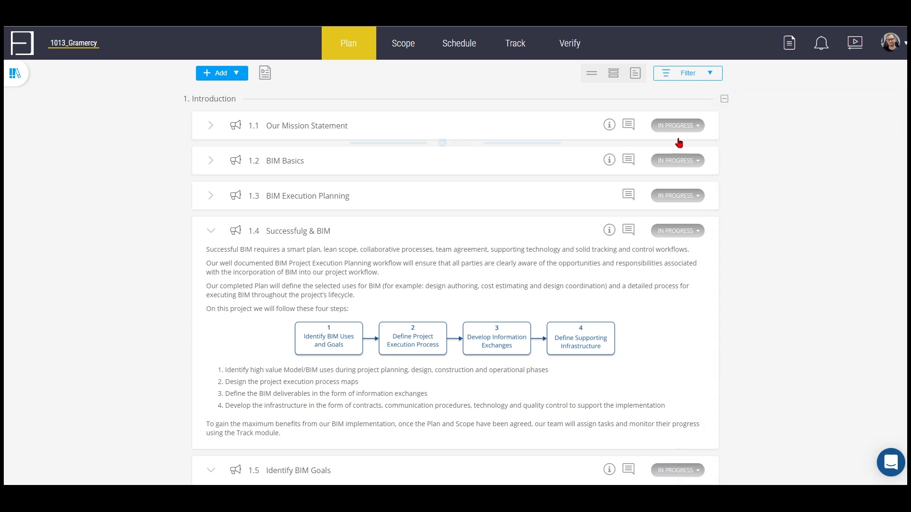
scroll(624, 142, down, 2)
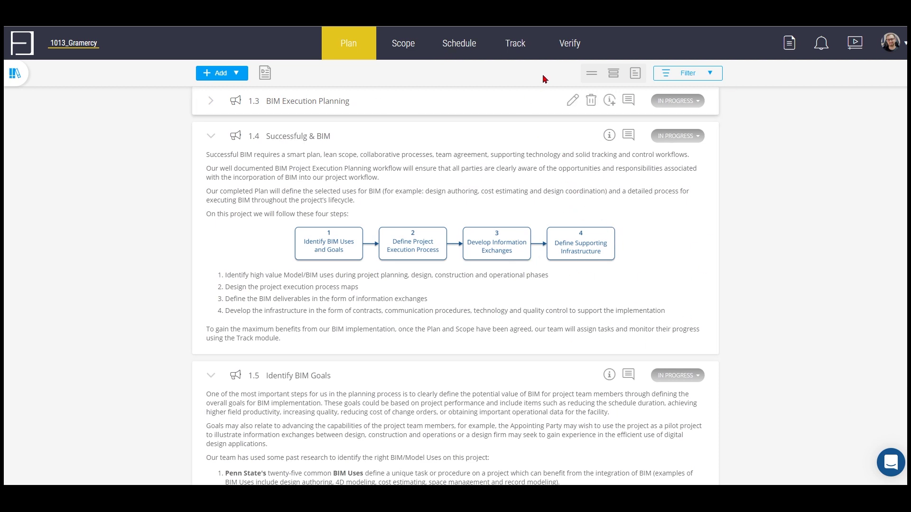
scroll(574, 188, up, 2)
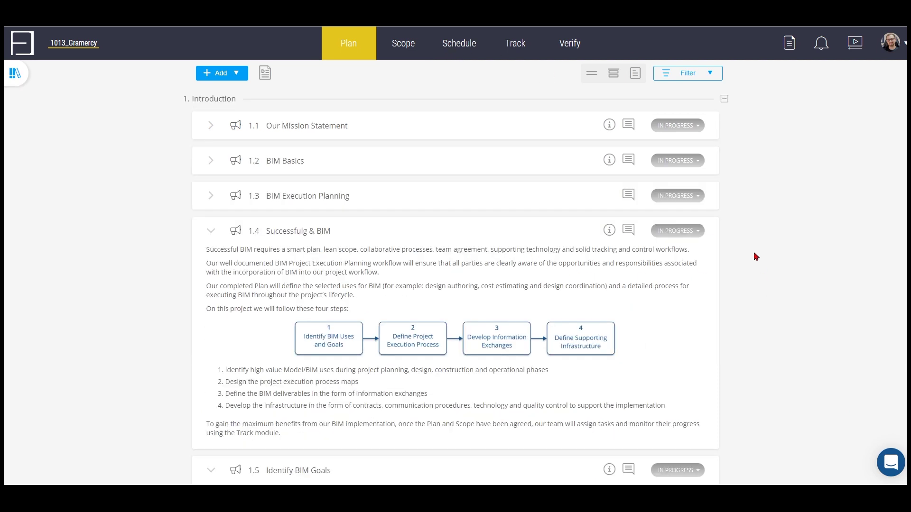
click(572, 46)
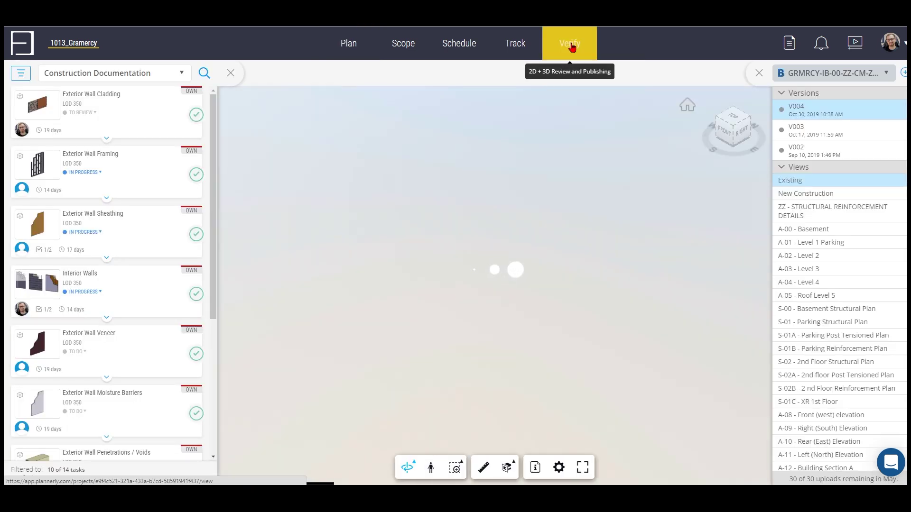